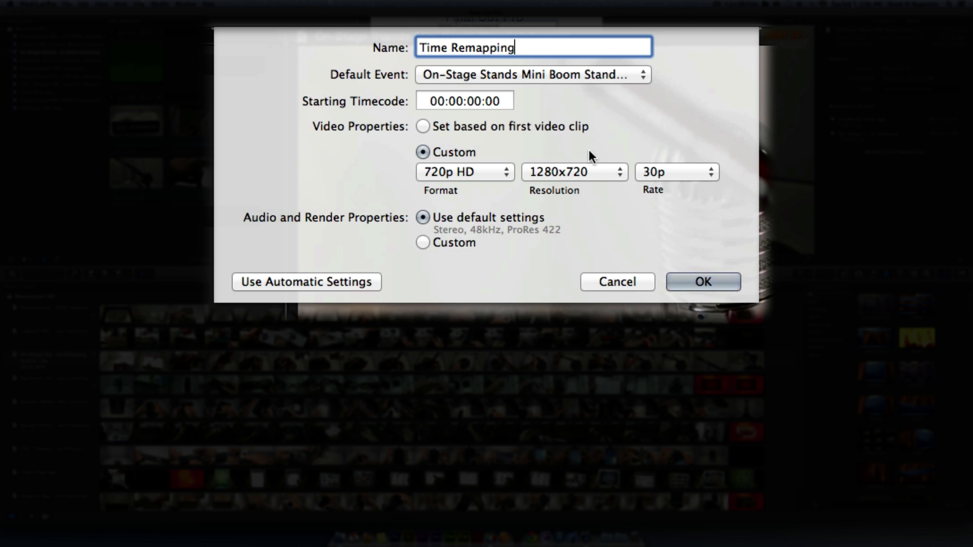
Step: Create the Time Remapping project with custom audio and render properties, and reopen it from the Project Library
{"action": "left_click", "coordinate": [424, 243]}
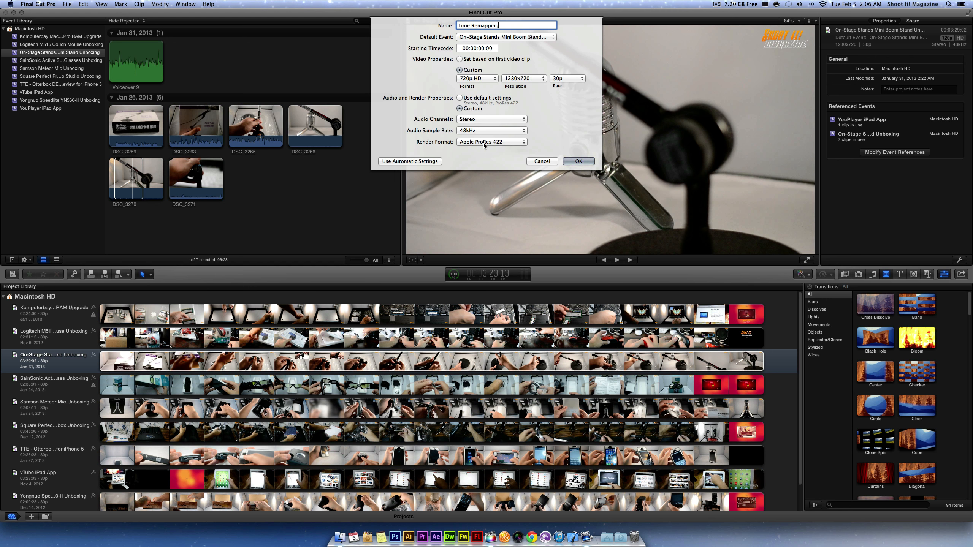
{"action": "left_click", "coordinate": [581, 161]}
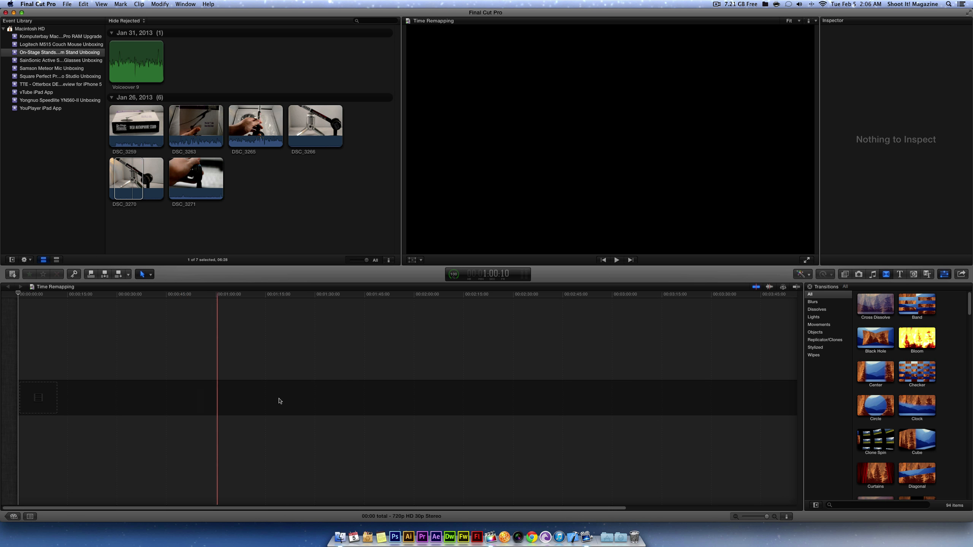
{"action": "left_click", "coordinate": [14, 516]}
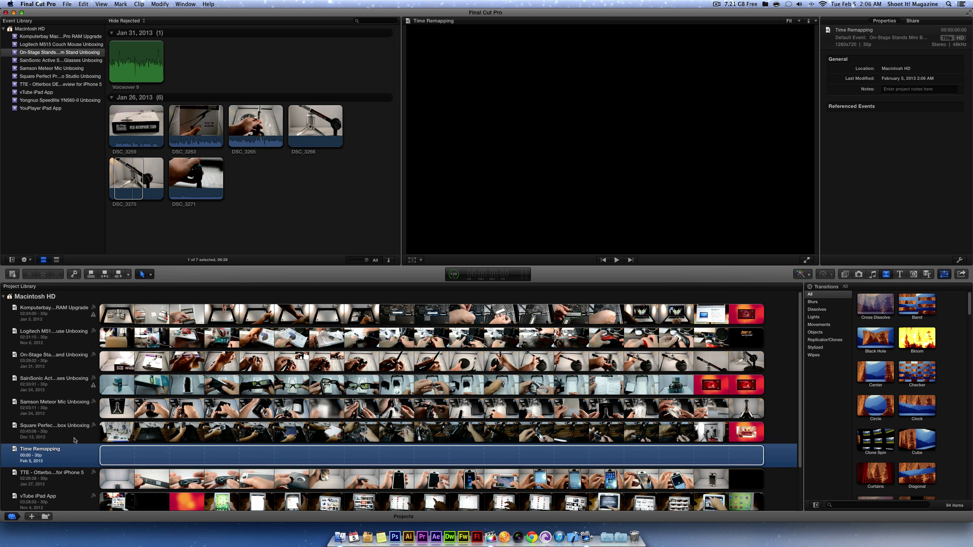
{"action": "double_click", "coordinate": [83, 462]}
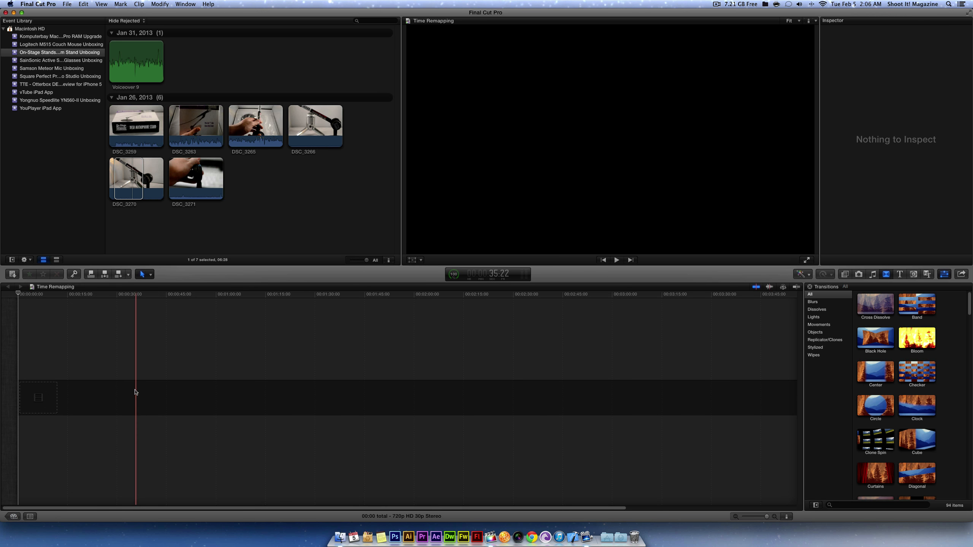
Step: Add the selected range of clip DSC_3270 to the start of the empty Time Remapping timeline
{"action": "left_click", "coordinate": [125, 179]}
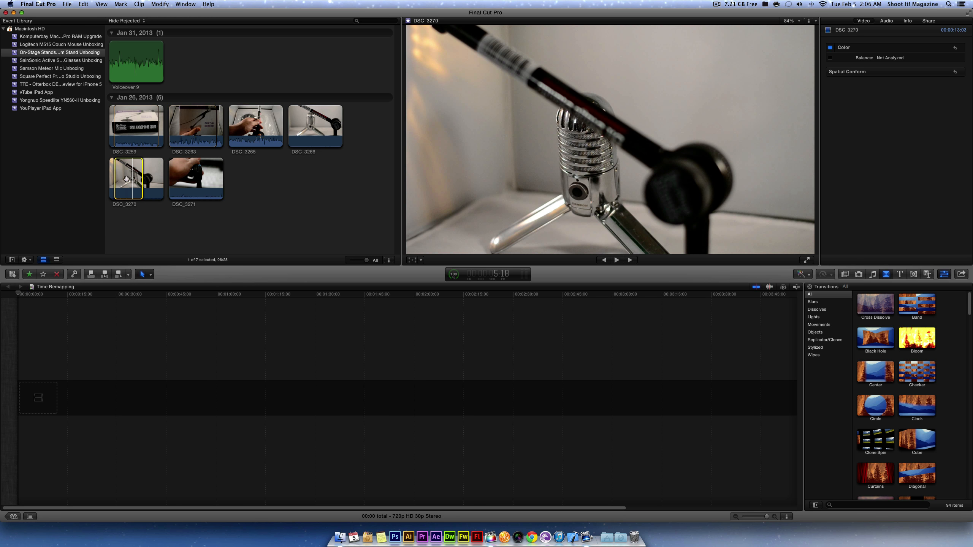
{"action": "left_click_drag", "start_coordinate": [127, 173], "coordinate": [74, 399]}
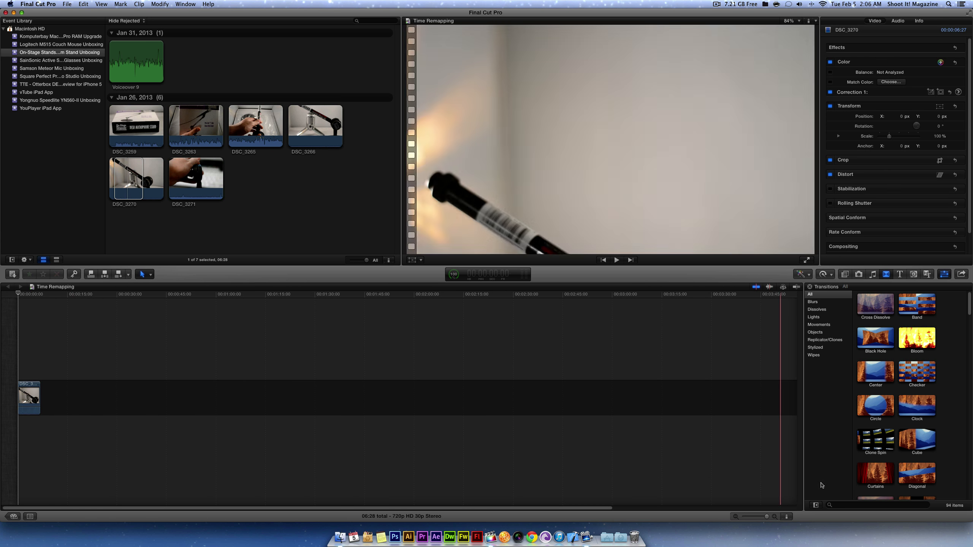
{"action": "left_click_drag", "start_coordinate": [767, 517], "coordinate": [740, 516]}
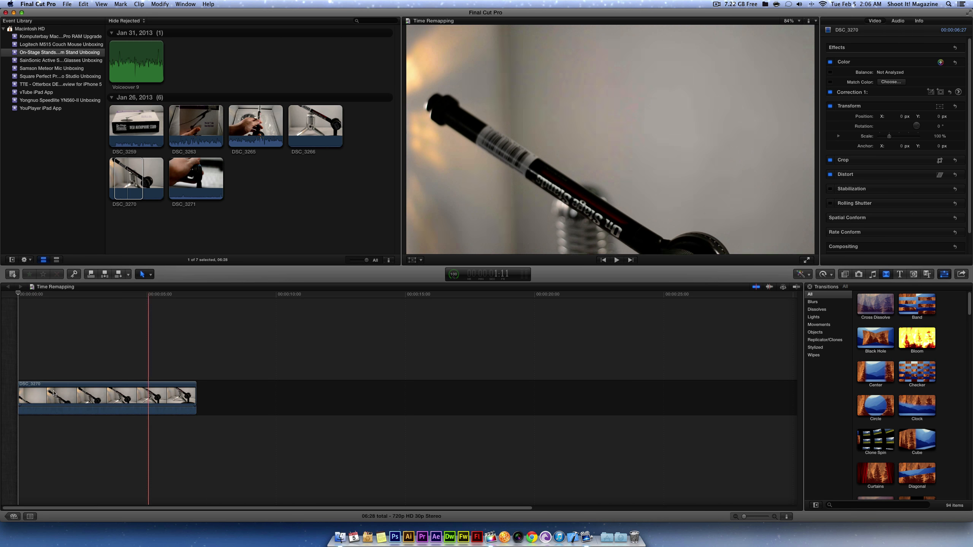
Step: Play the DSC_3270 timeline clip through to its end and return the playhead to about 2:16
{"action": "left_click", "coordinate": [42, 369]}
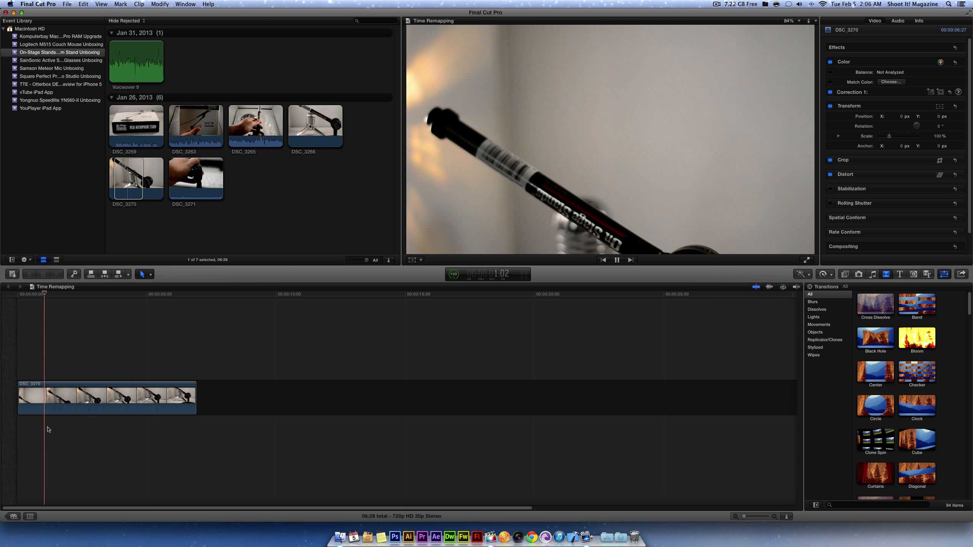
{"action": "key", "text": "space"}
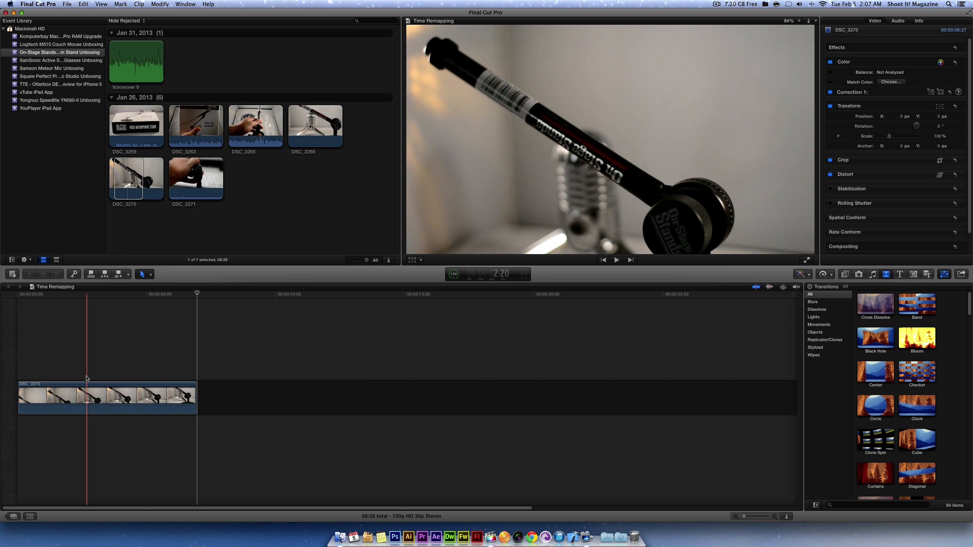
{"action": "left_click", "coordinate": [84, 377]}
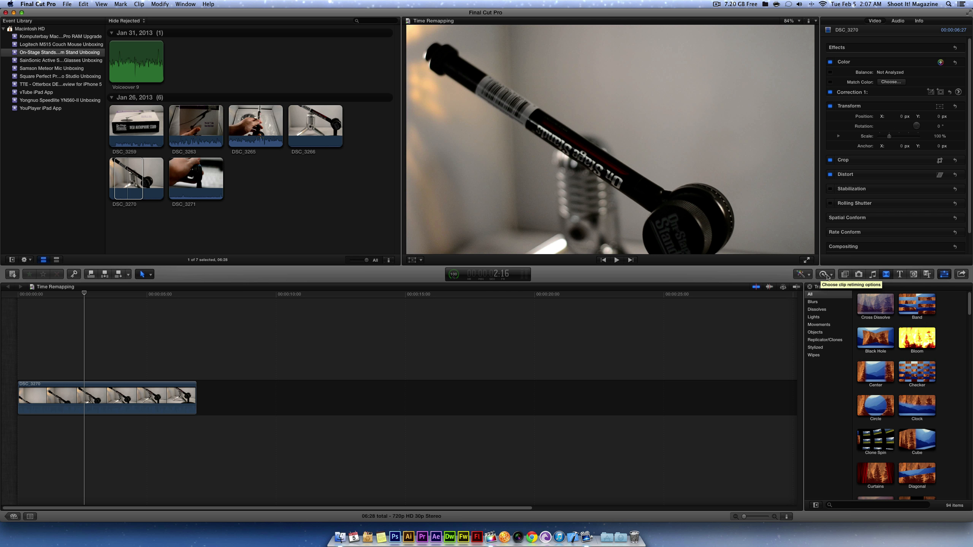
Step: Retime the DSC_3270 timeline clip to Slow 50%, and return it to Normal 100% speed
{"action": "left_click", "coordinate": [826, 274]}
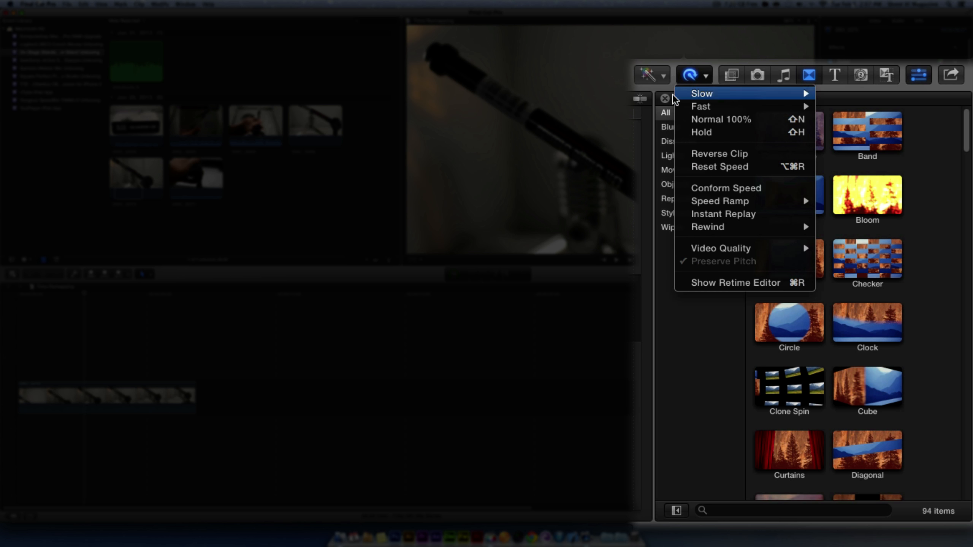
{"action": "mouse_move", "coordinate": [720, 93]}
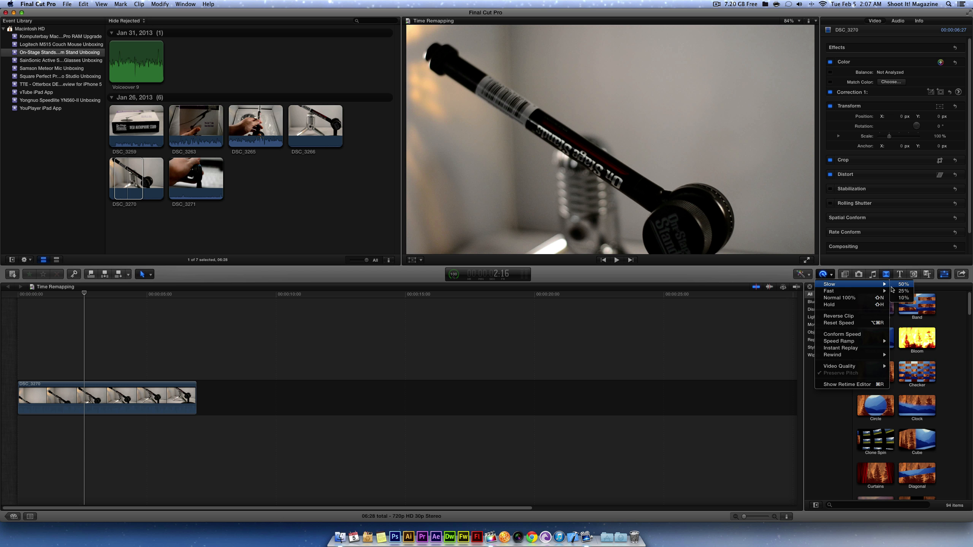
{"action": "left_click", "coordinate": [108, 391]}
{"action": "left_click", "coordinate": [88, 391]}
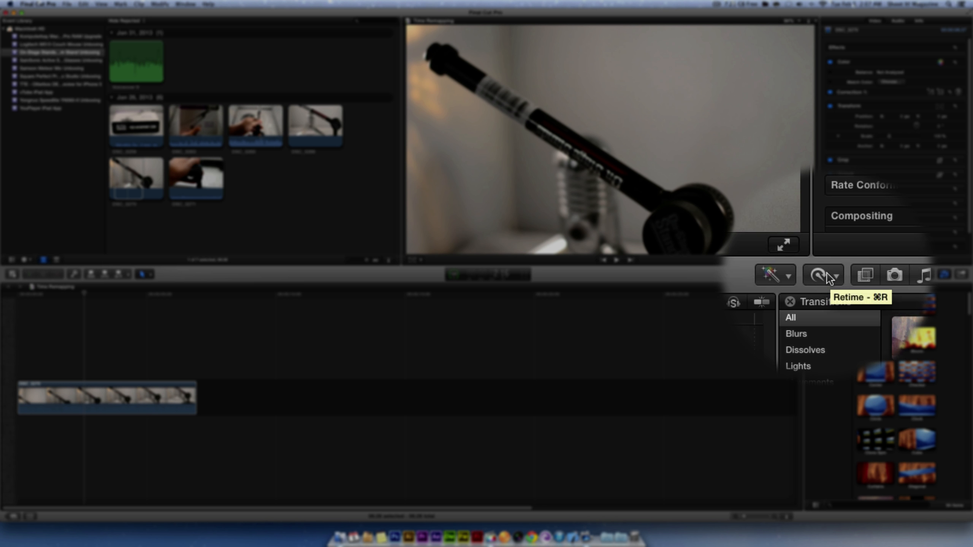
{"action": "left_click", "coordinate": [828, 276]}
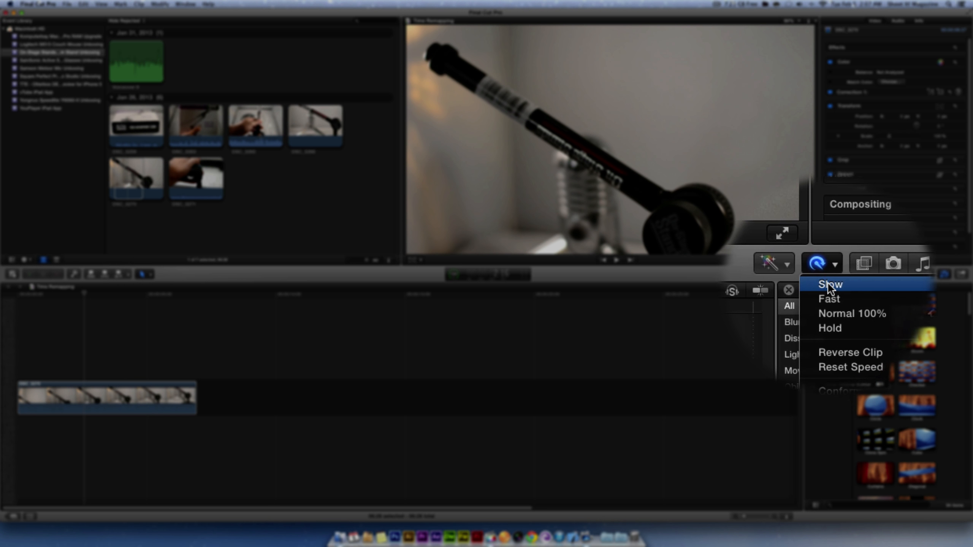
{"action": "mouse_move", "coordinate": [881, 298]}
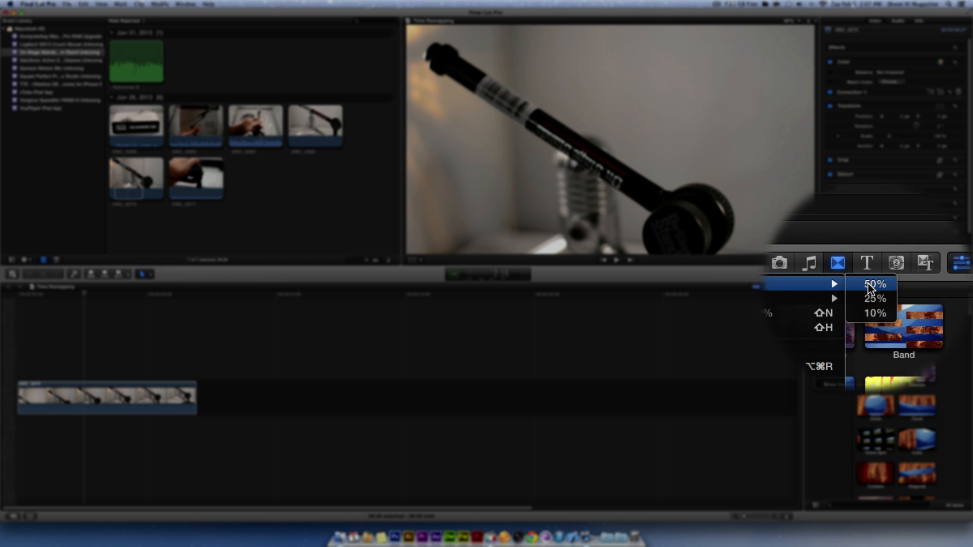
{"action": "left_click", "coordinate": [869, 285]}
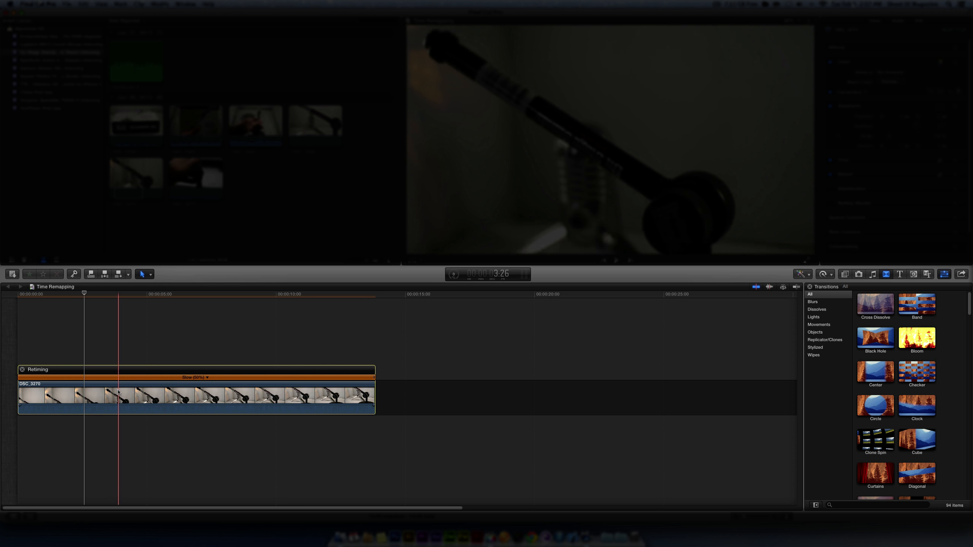
{"action": "key", "text": "shift+n"}
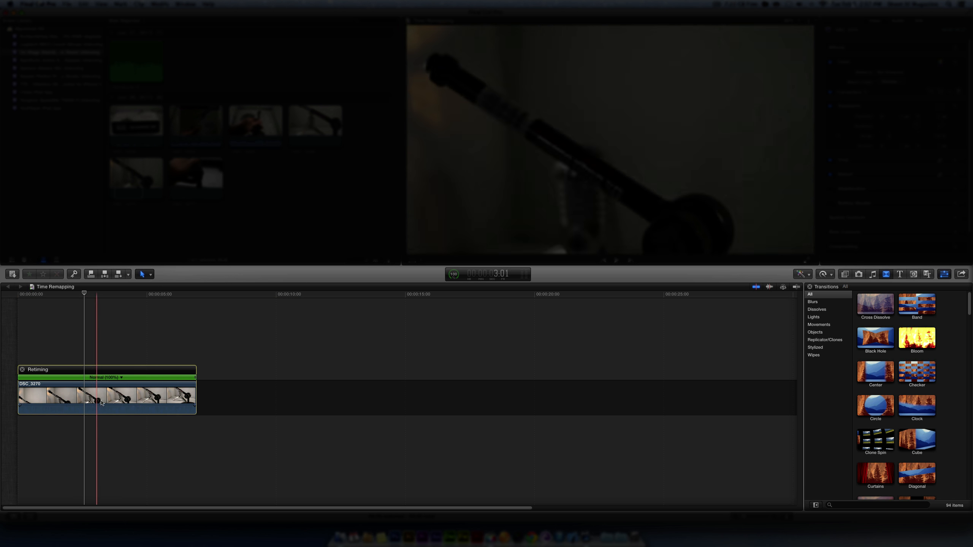
Step: Slow the clip to 50% again, try stretching its retiming bar to 34%, and undo the stretch
{"action": "left_click", "coordinate": [823, 275]}
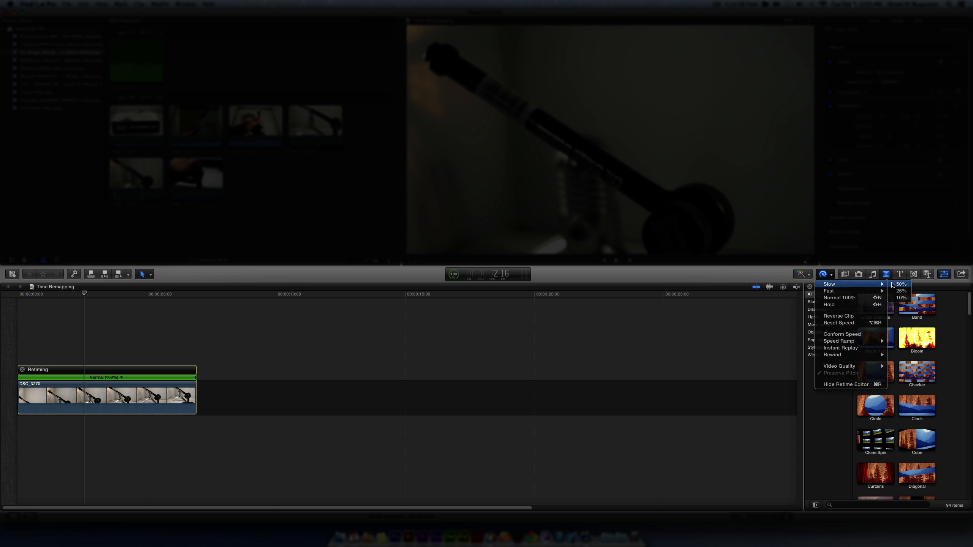
{"action": "left_click", "coordinate": [900, 284]}
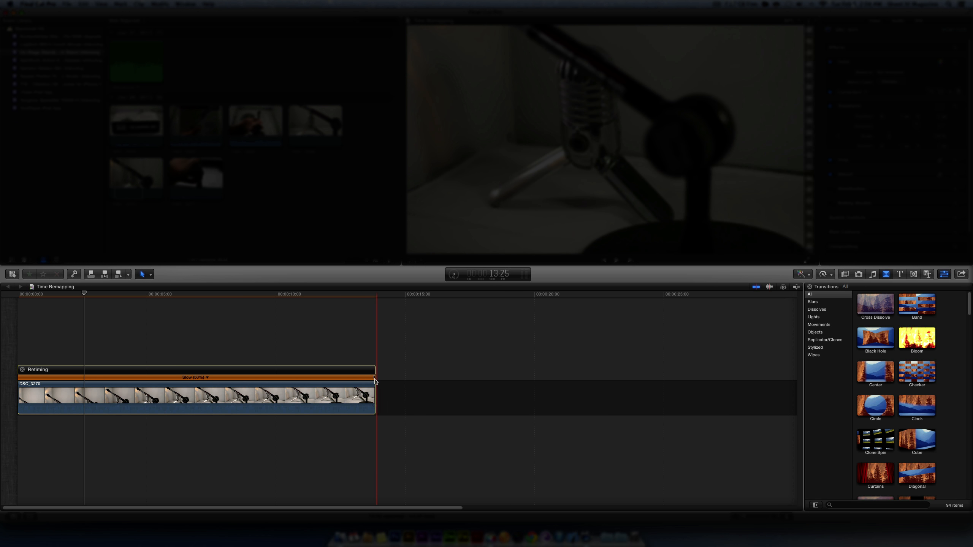
{"action": "left_click_drag", "start_coordinate": [374, 379], "coordinate": [543, 364]}
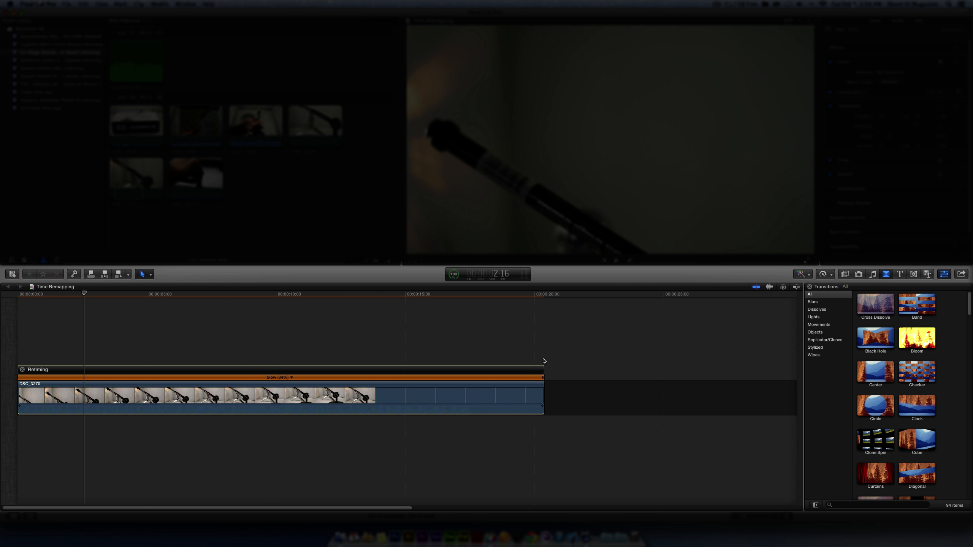
{"action": "key", "text": "super+z"}
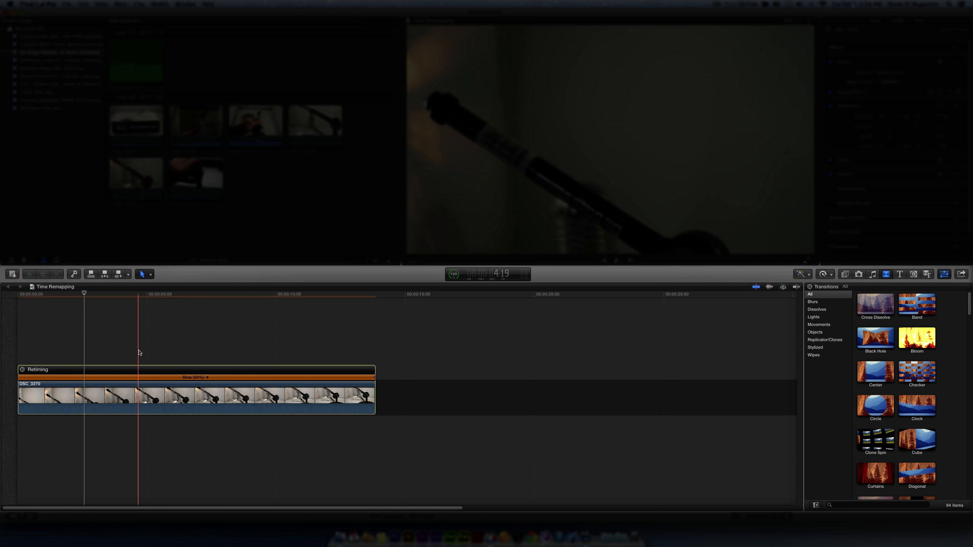
Step: Play part of the 50% slowed clip and undo the slowdown
{"action": "left_click", "coordinate": [181, 335]}
{"action": "key", "text": "space"}
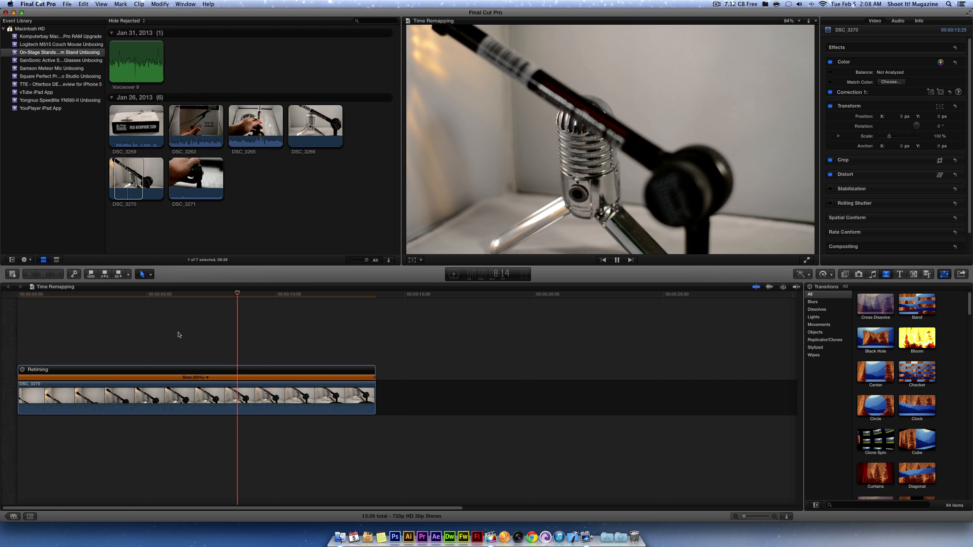
{"action": "key", "text": "space"}
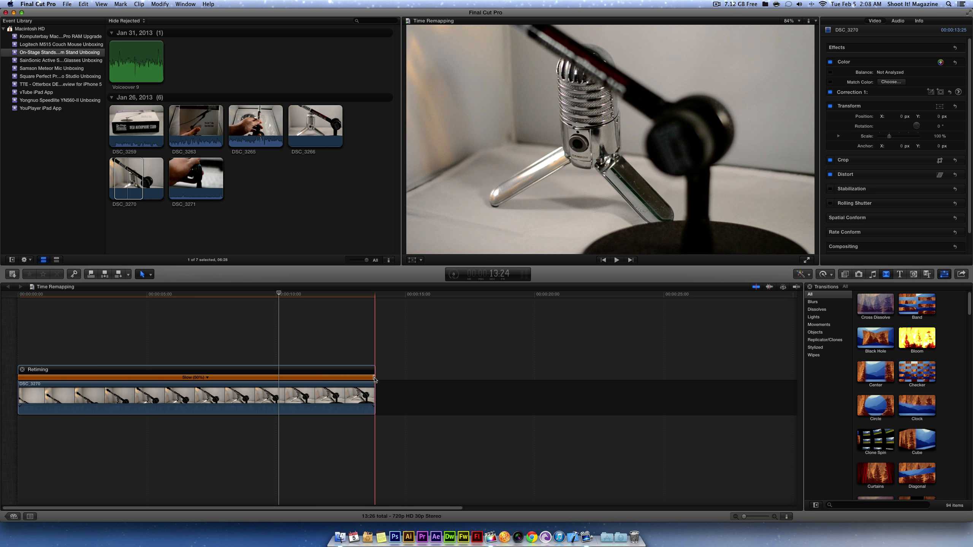
{"action": "key", "text": "super+z"}
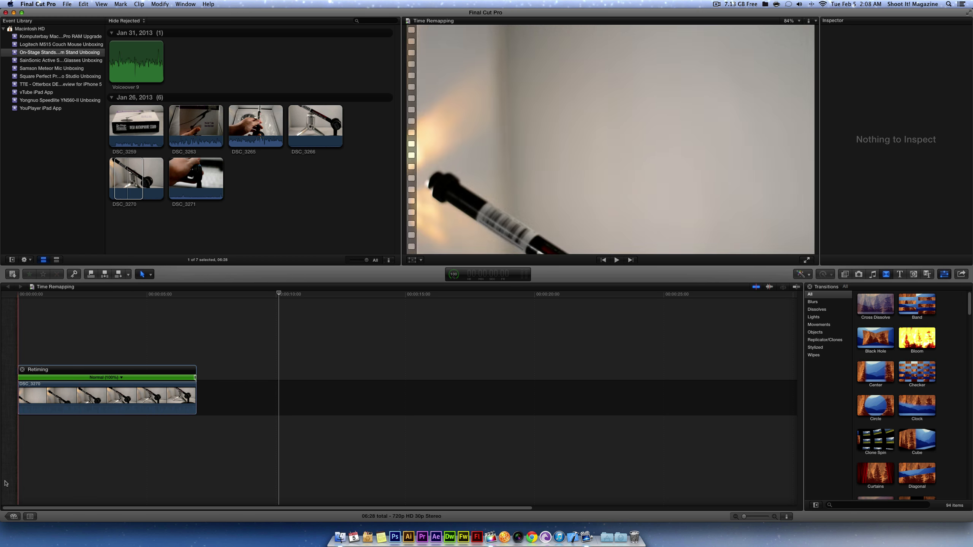
Step: Select the DSC_3270 timeline clip and play a portion of it at normal speed
{"action": "left_click", "coordinate": [119, 395]}
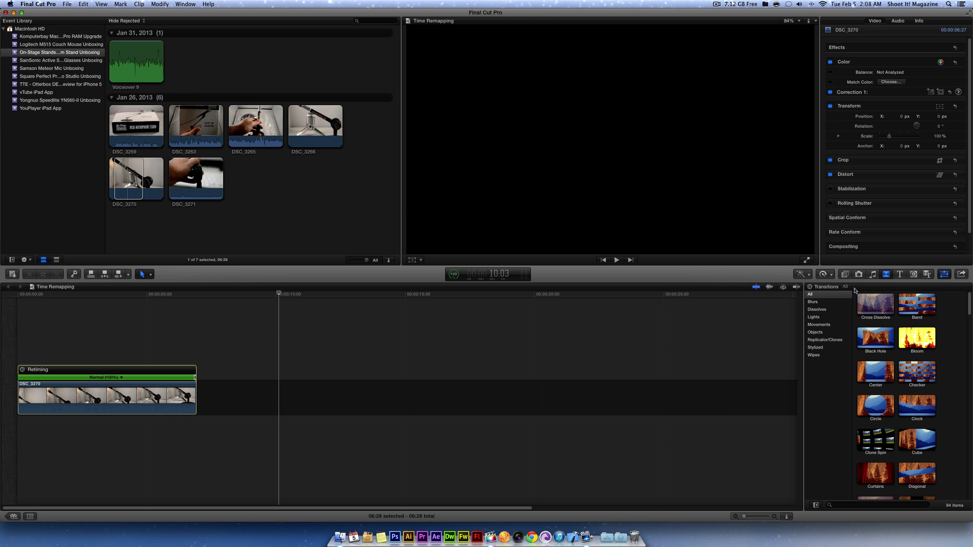
{"action": "left_click", "coordinate": [830, 274]}
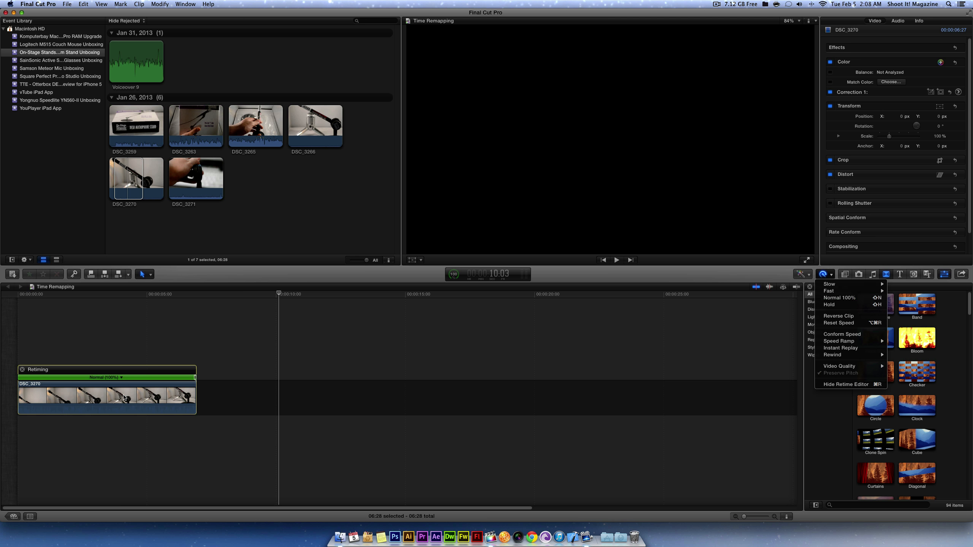
{"action": "left_click", "coordinate": [110, 349]}
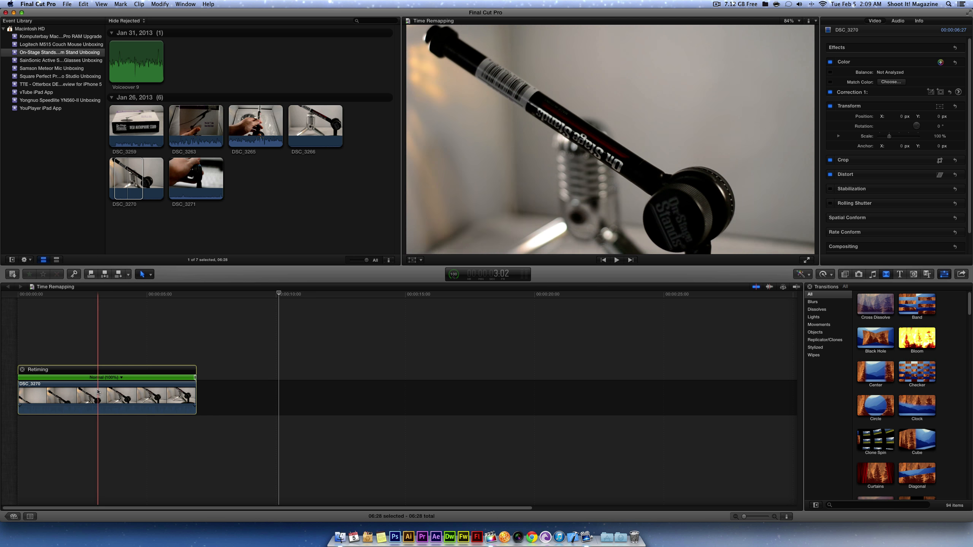
{"action": "key", "text": "space"}
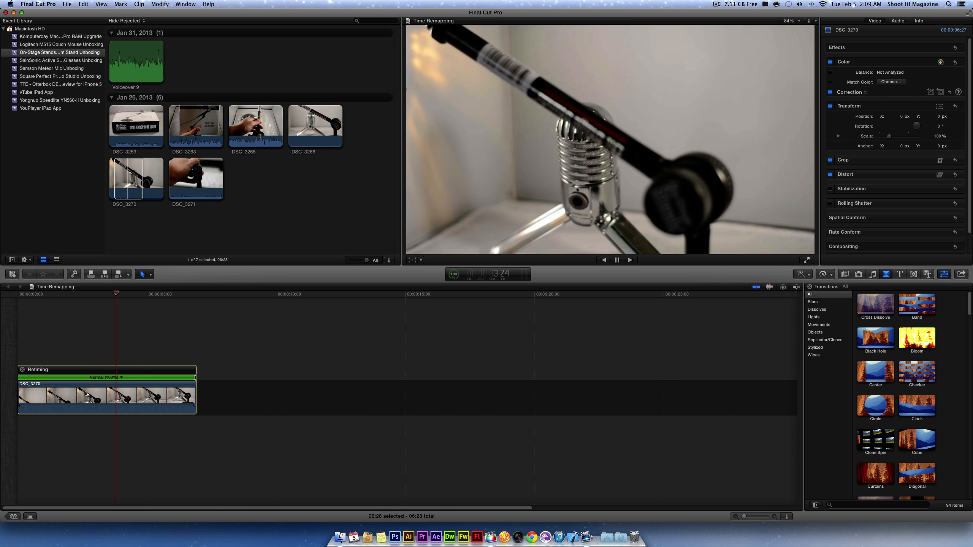
{"action": "key", "text": "space"}
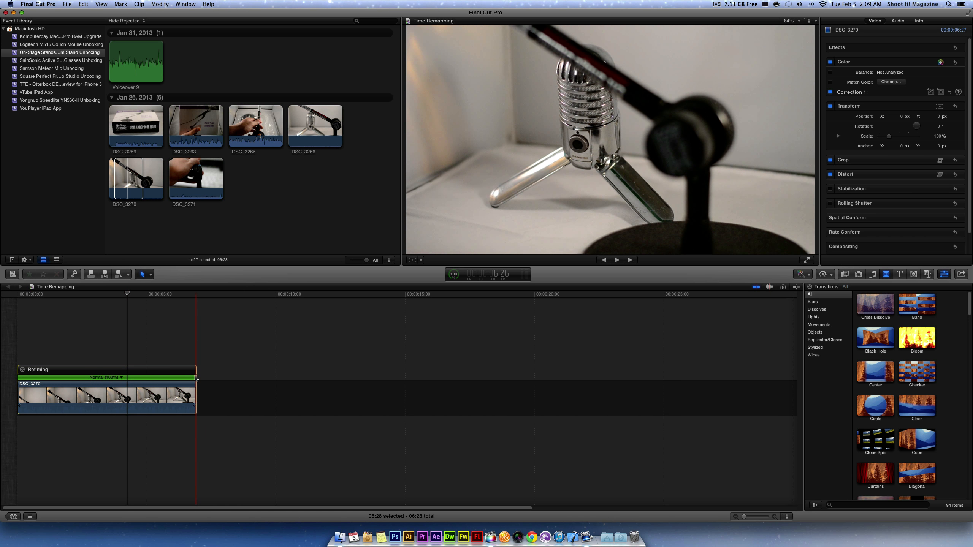
Step: Stretch the clip's retiming bar to Slow 73%, about 9:14 long, and preview the playback
{"action": "left_click", "coordinate": [195, 378]}
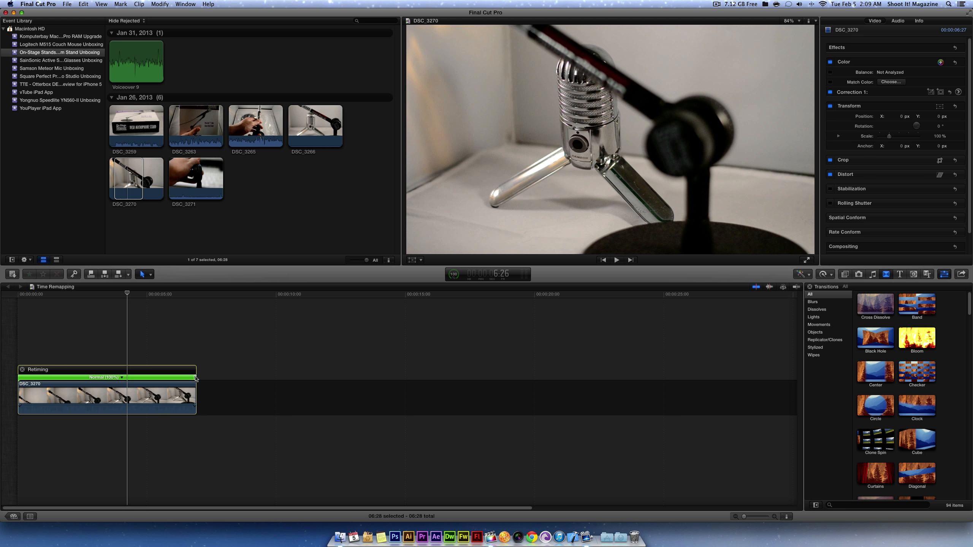
{"action": "left_click_drag", "start_coordinate": [195, 378], "coordinate": [262, 376]}
{"action": "key", "text": "space"}
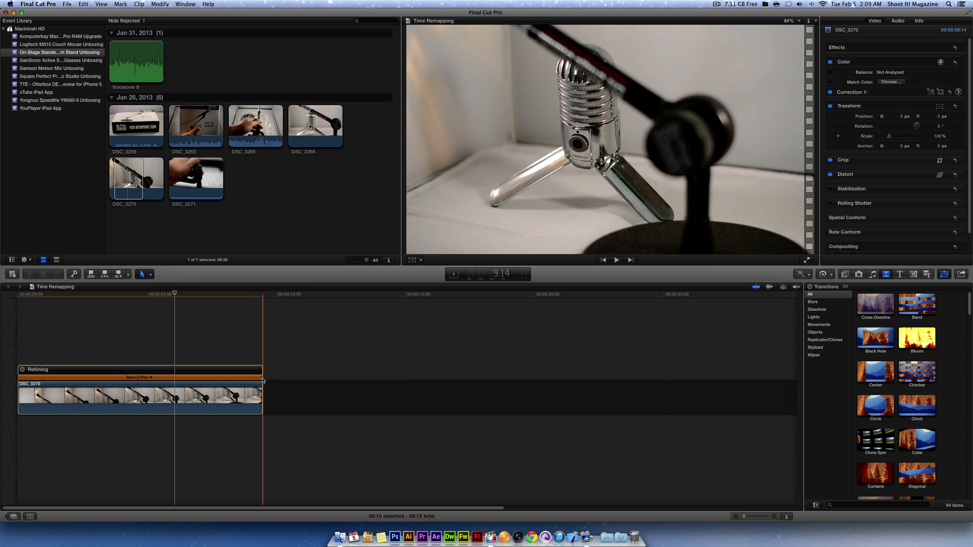
Step: Stretch the clip's retiming bar to Slow 51%, about 13:14 long, and play the result
{"action": "left_click_drag", "start_coordinate": [262, 380], "coordinate": [366, 377]}
{"action": "key", "text": "space"}
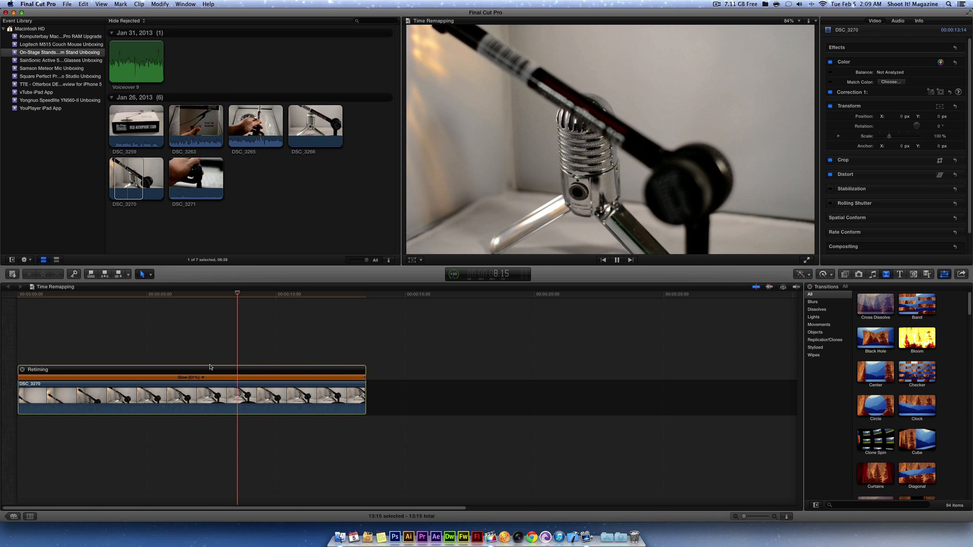
{"action": "key", "text": "space"}
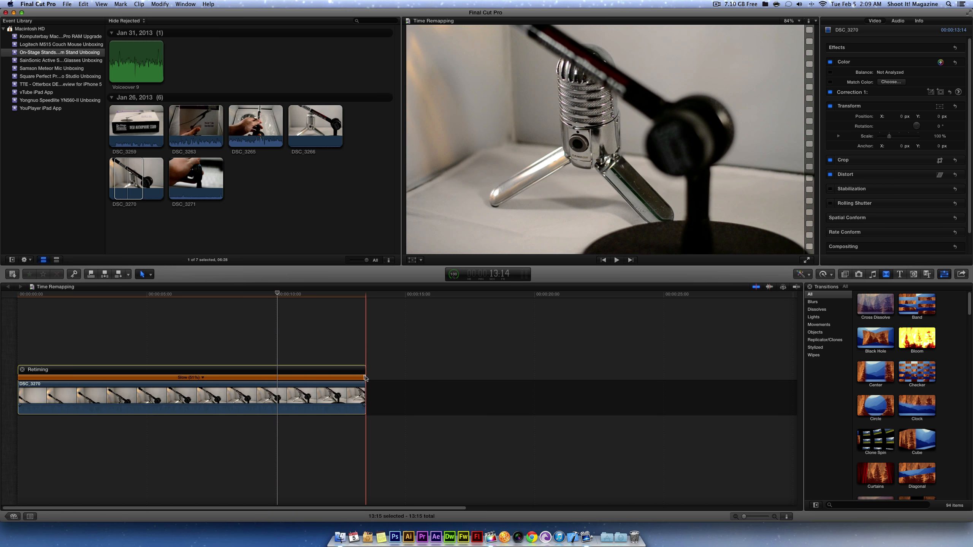
{"action": "left_click", "coordinate": [831, 276]}
{"action": "mouse_move", "coordinate": [828, 293]}
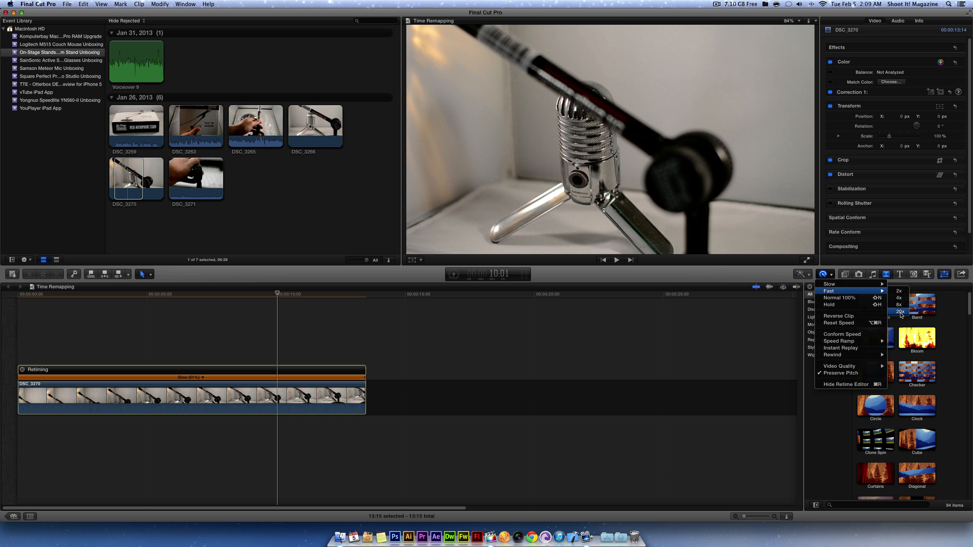
{"action": "left_click", "coordinate": [363, 382]}
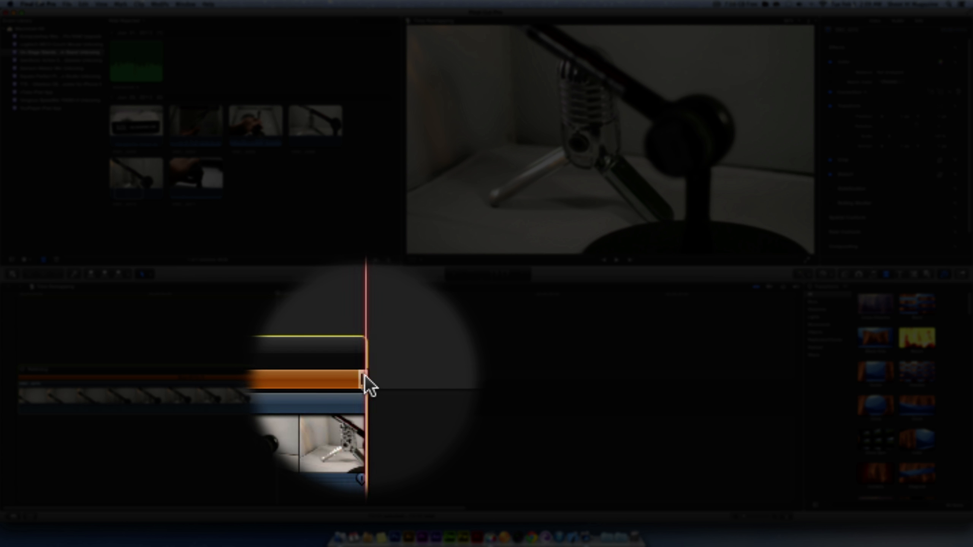
Step: Shorten the DSC_3270 clip's retiming bar to a fast speed about 2:05 long and play it from the start
{"action": "left_click_drag", "start_coordinate": [364, 377], "coordinate": [71, 397]}
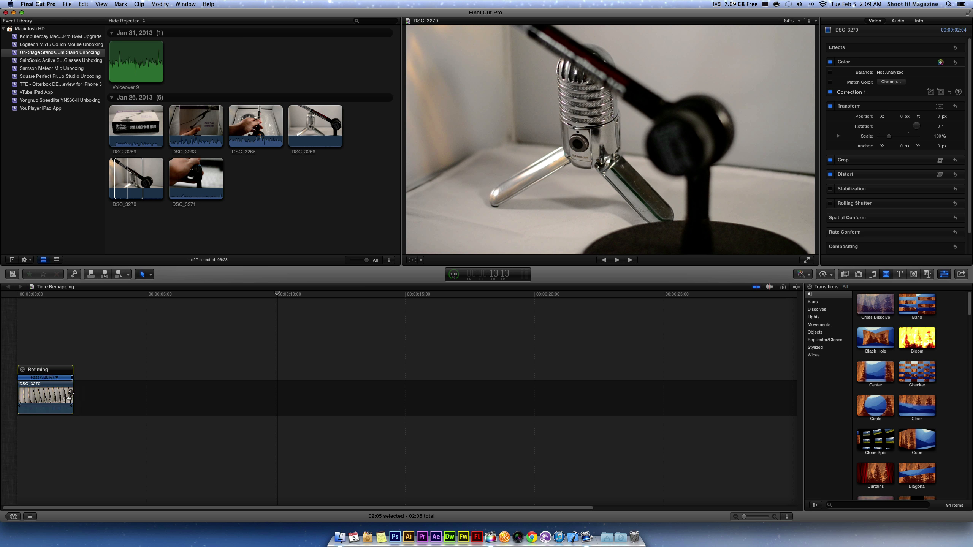
{"action": "left_click", "coordinate": [19, 308]}
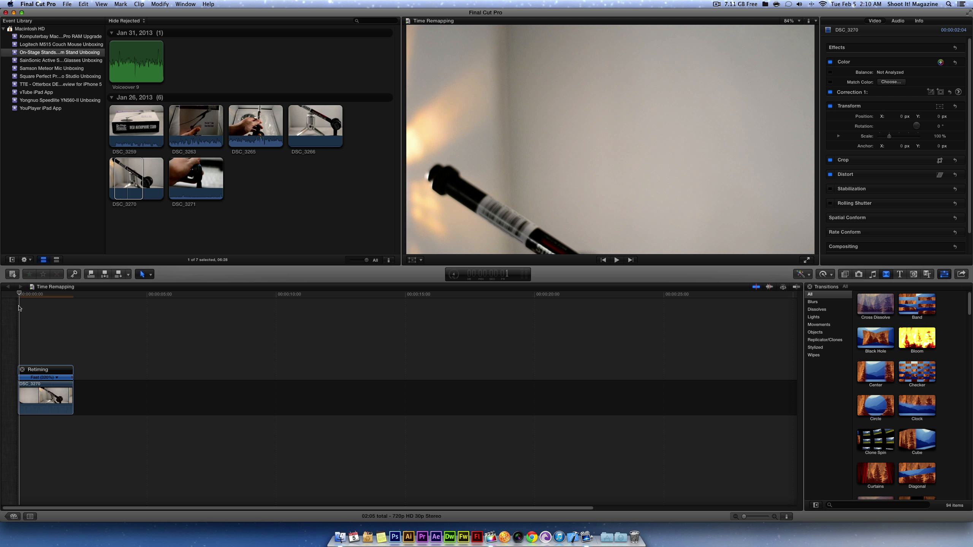
{"action": "key", "text": "space"}
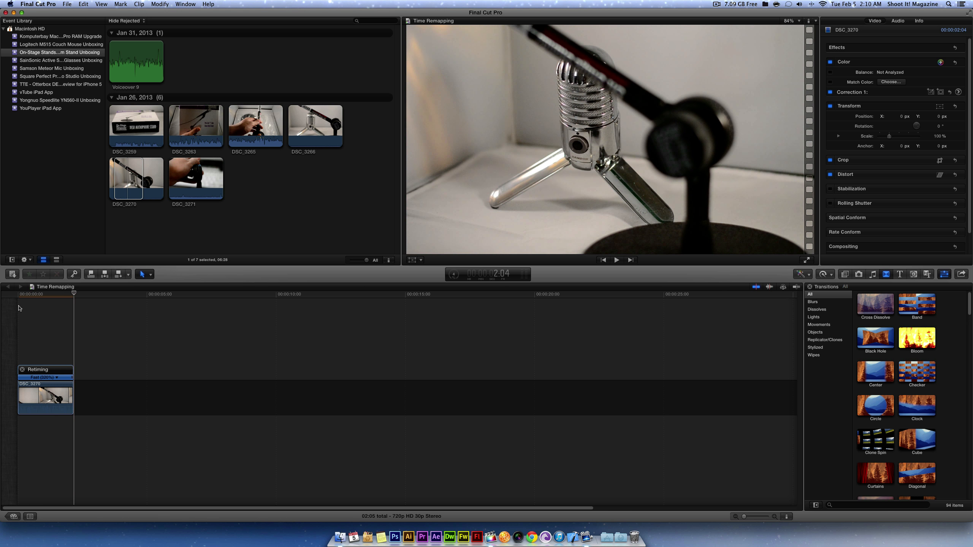
Step: Undo the speed-up and play part of the slowed clip
{"action": "key", "text": "super+z"}
{"action": "key", "text": "space"}
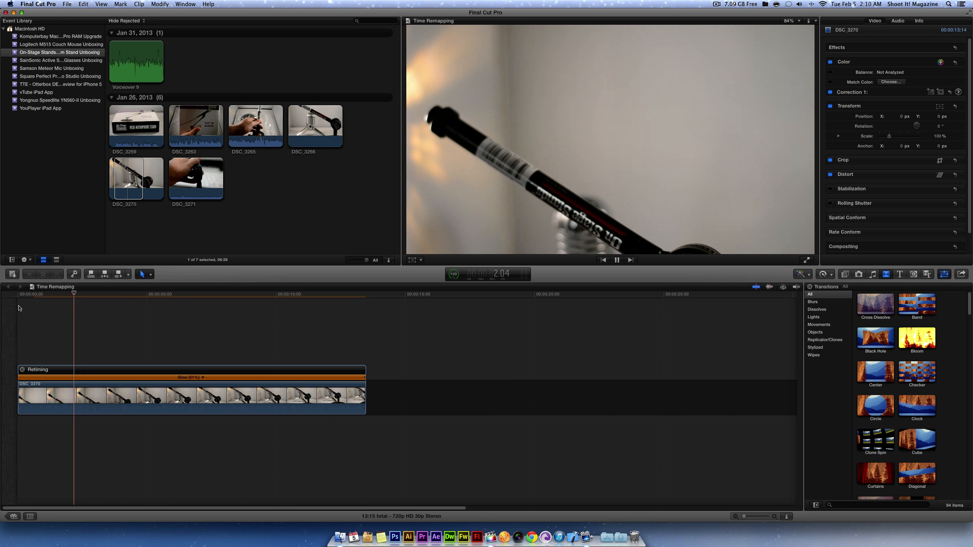
{"action": "key", "text": "space"}
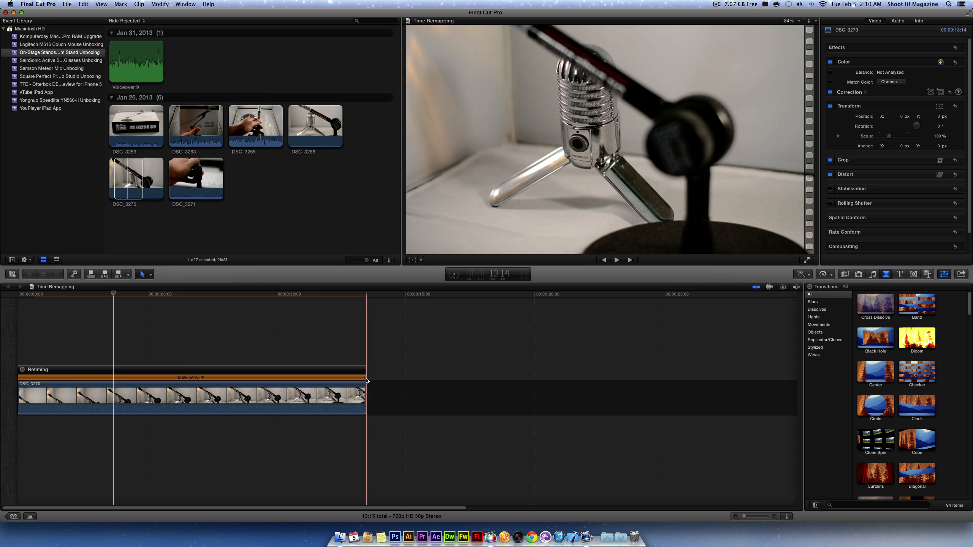
Step: Shorten the clip's retiming bar to about 6:23 long, reset the speed to Normal 100% and briefly play it
{"action": "left_click_drag", "start_coordinate": [365, 377], "coordinate": [192, 375]}
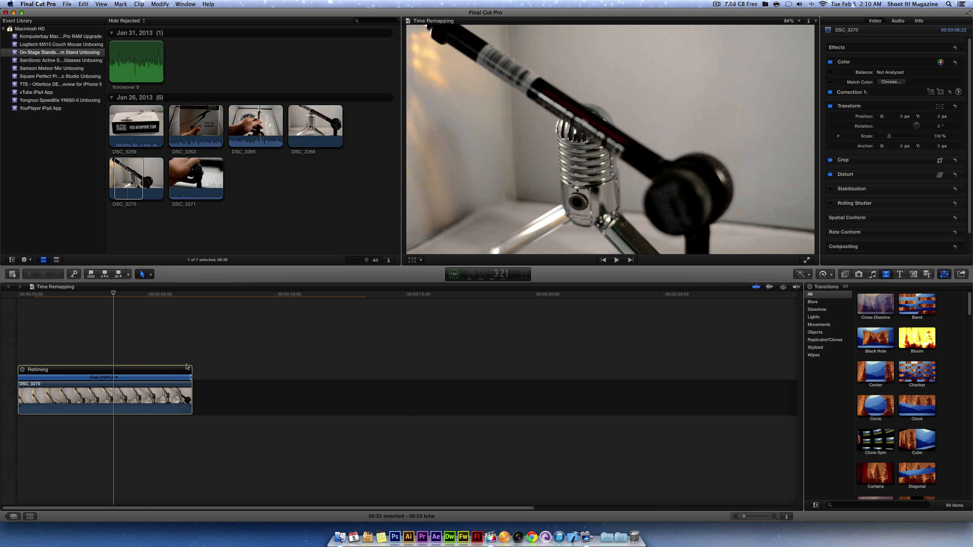
{"action": "left_click", "coordinate": [833, 276]}
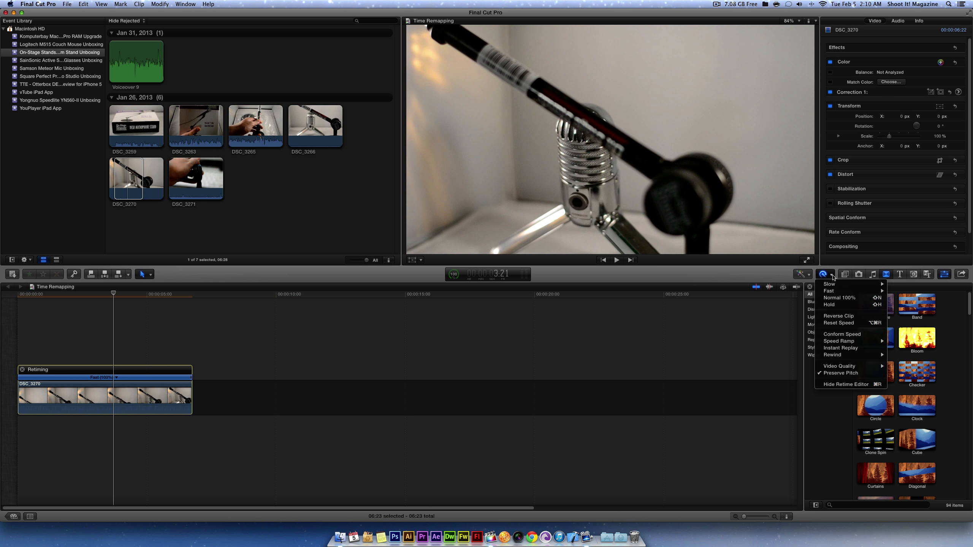
{"action": "left_click", "coordinate": [837, 299]}
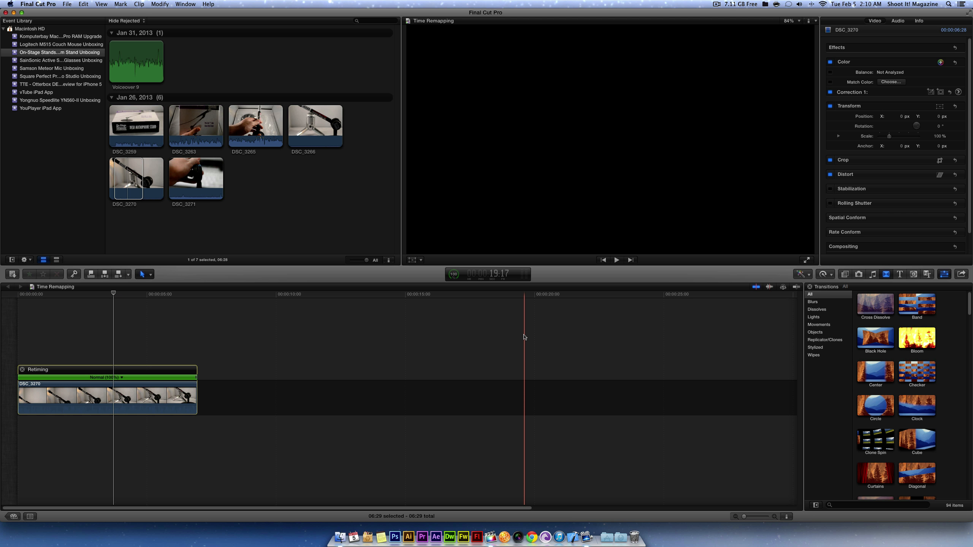
{"action": "key", "text": "space"}
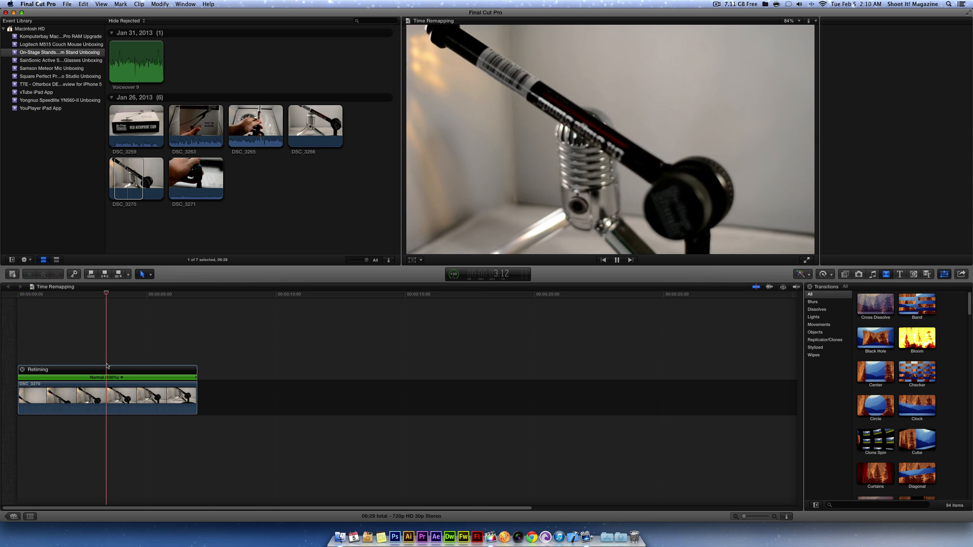
{"action": "key", "text": "space"}
Step: Shorten the clip's retiming bar to a fast speed about 2:24 long and preview the playback
{"action": "left_click_drag", "start_coordinate": [198, 381], "coordinate": [86, 398]}
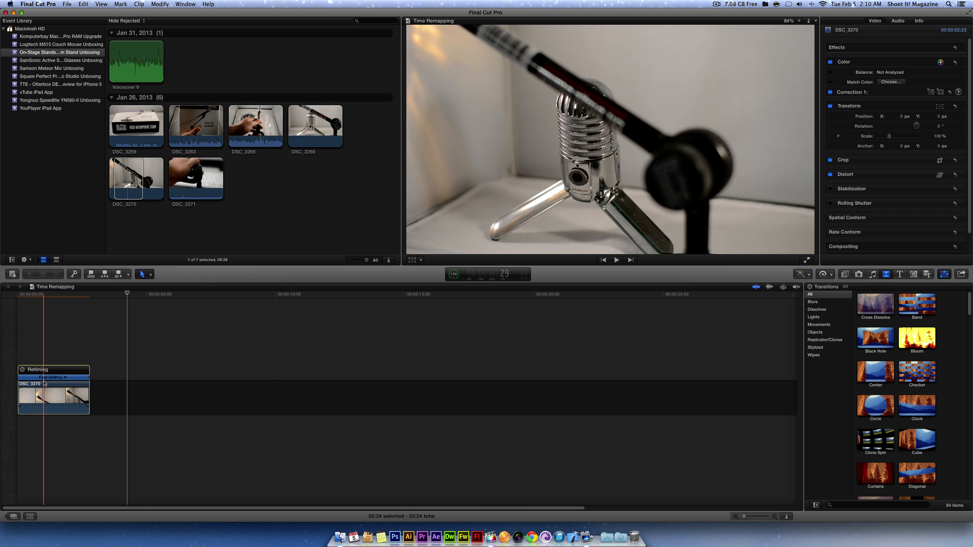
{"action": "left_click", "coordinate": [49, 360]}
{"action": "key", "text": "space"}
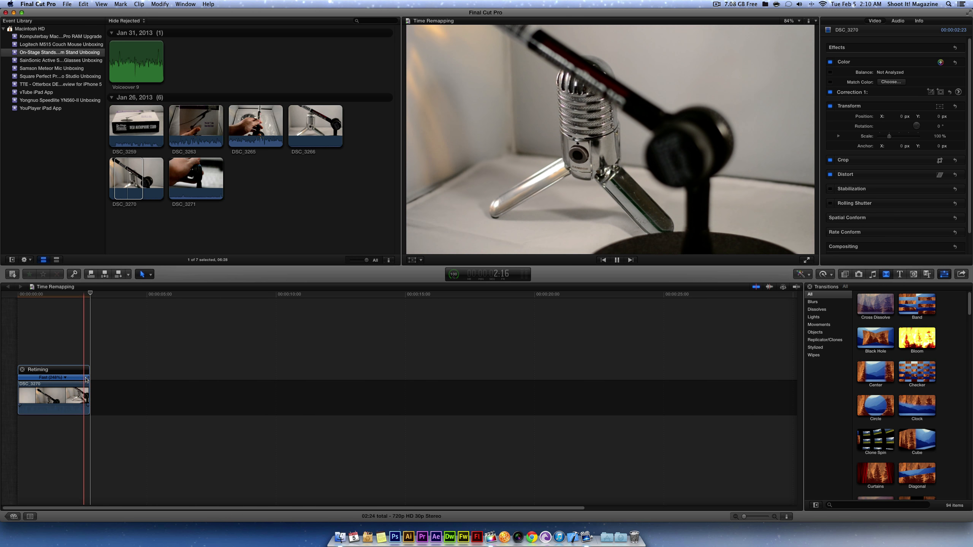
Step: Stretch the clip's retiming bar to a slow speed about 11:27 long, then reset the clip to Normal 100%
{"action": "left_click_drag", "start_coordinate": [88, 377], "coordinate": [321, 400]}
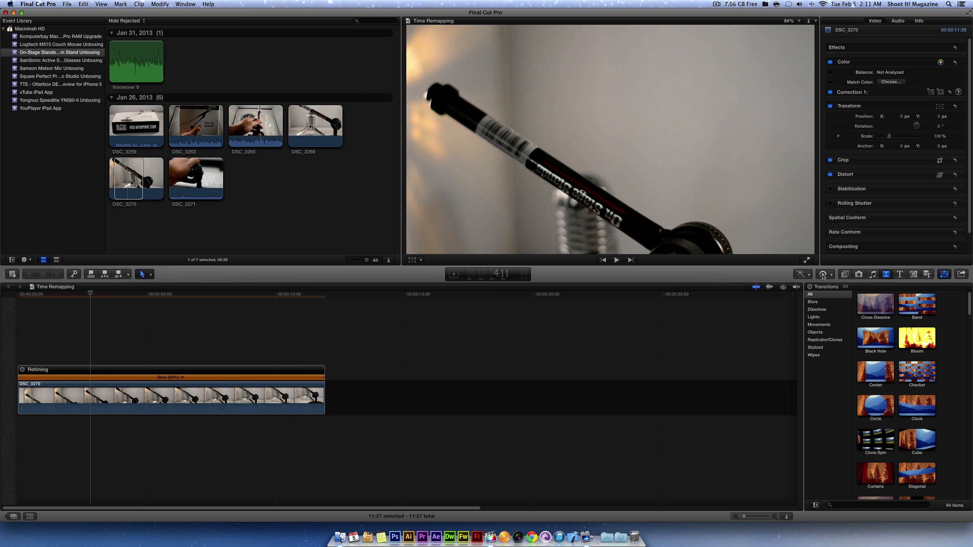
{"action": "left_click", "coordinate": [823, 275]}
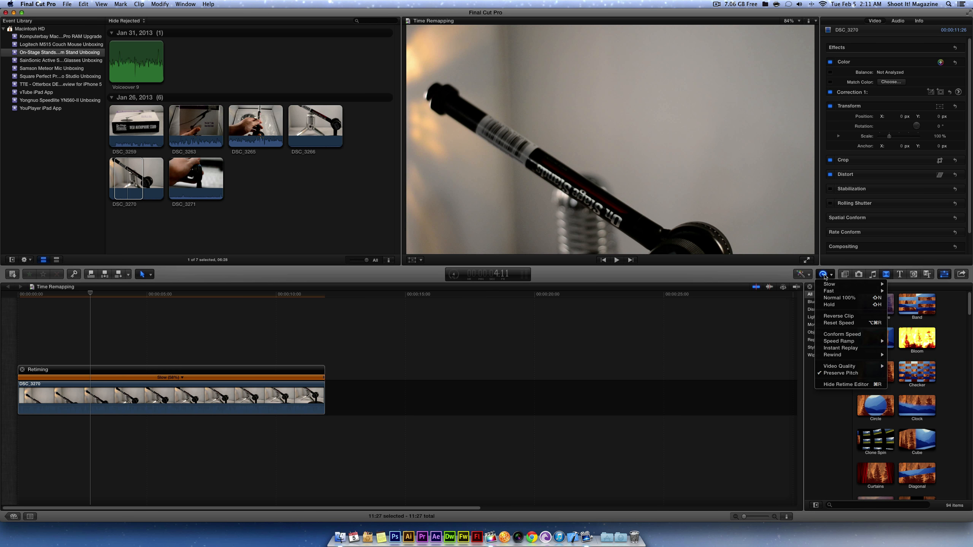
{"action": "left_click", "coordinate": [826, 299]}
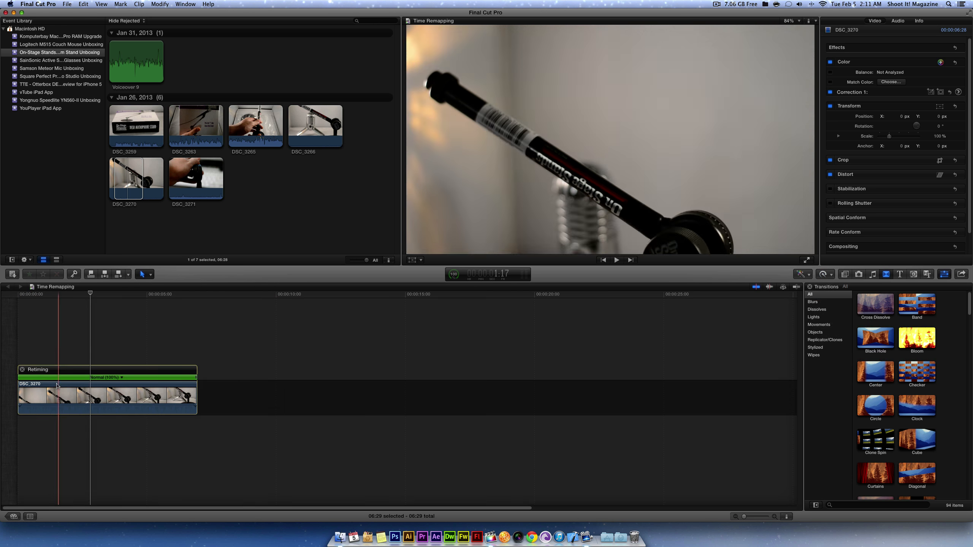
Step: Play the DSC_3270 timeline clip from its beginning at normal speed
{"action": "left_click", "coordinate": [14, 356]}
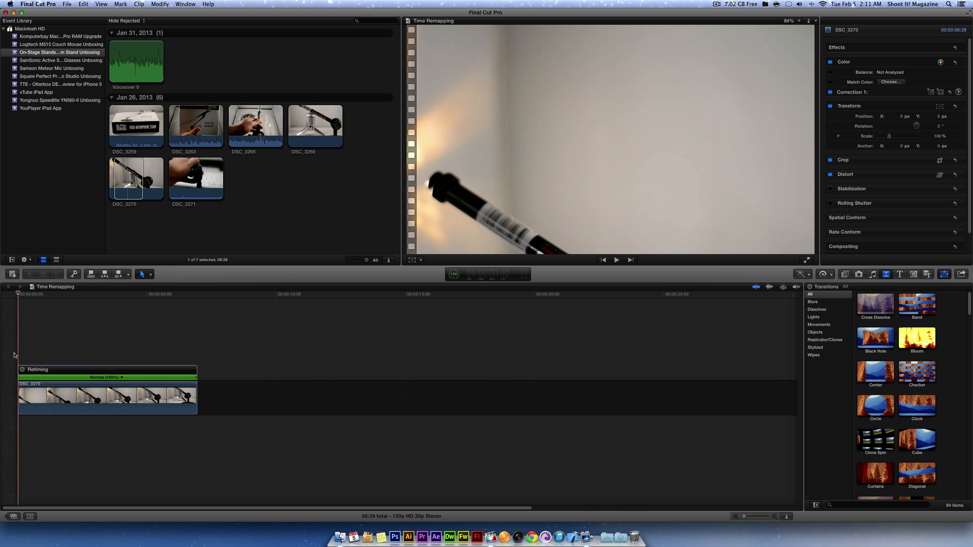
{"action": "key", "text": "space"}
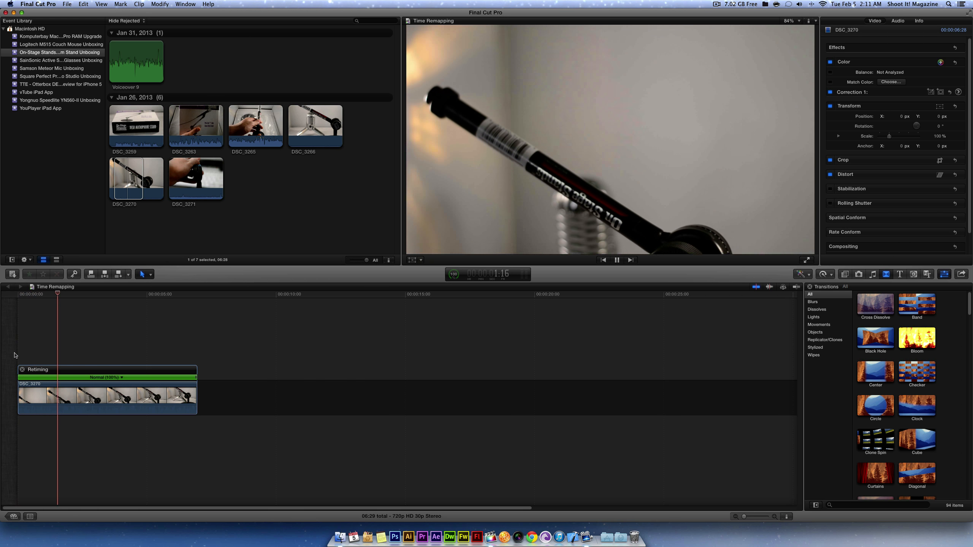
{"action": "key", "text": "space"}
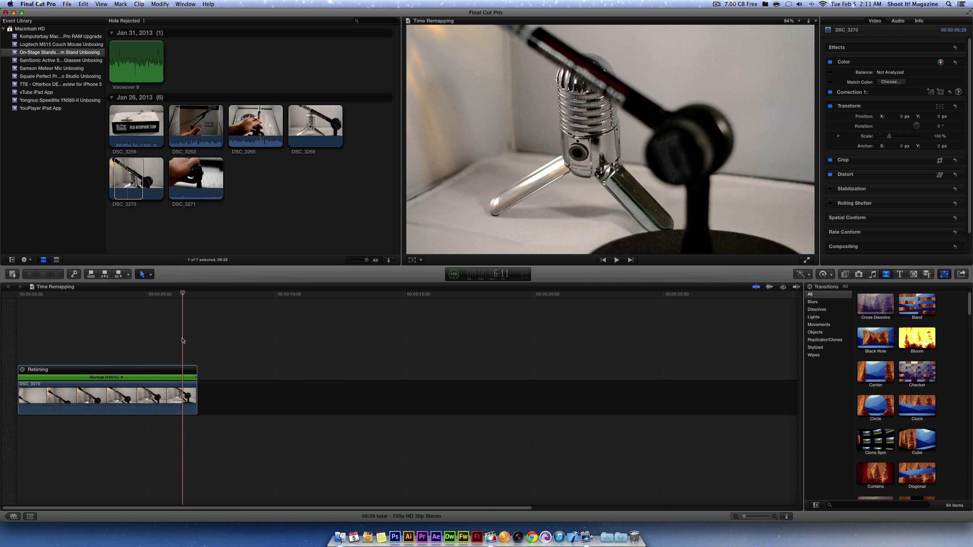
{"action": "key", "text": "space"}
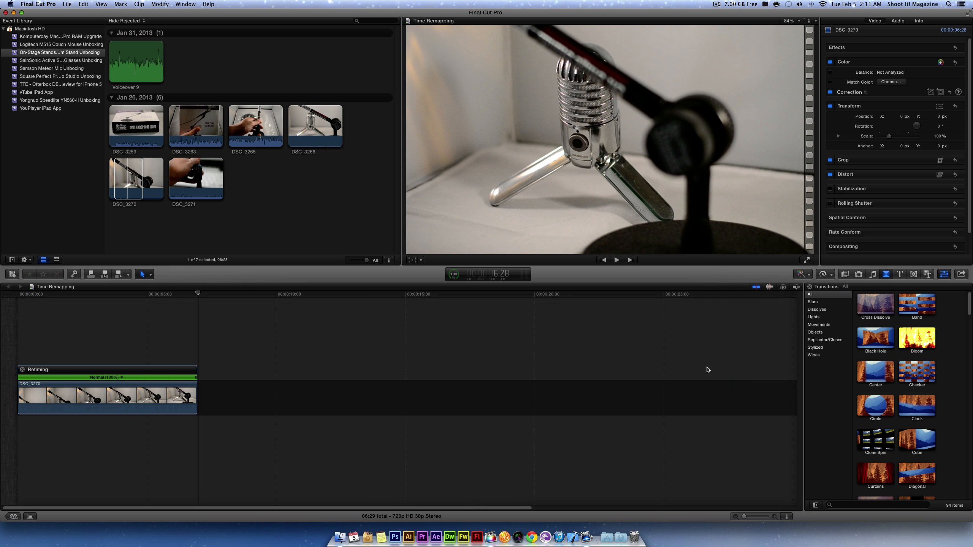
Step: Hide the DSC_3270 clip's retiming bar and apply Reverse Clip to it
{"action": "left_click", "coordinate": [121, 393]}
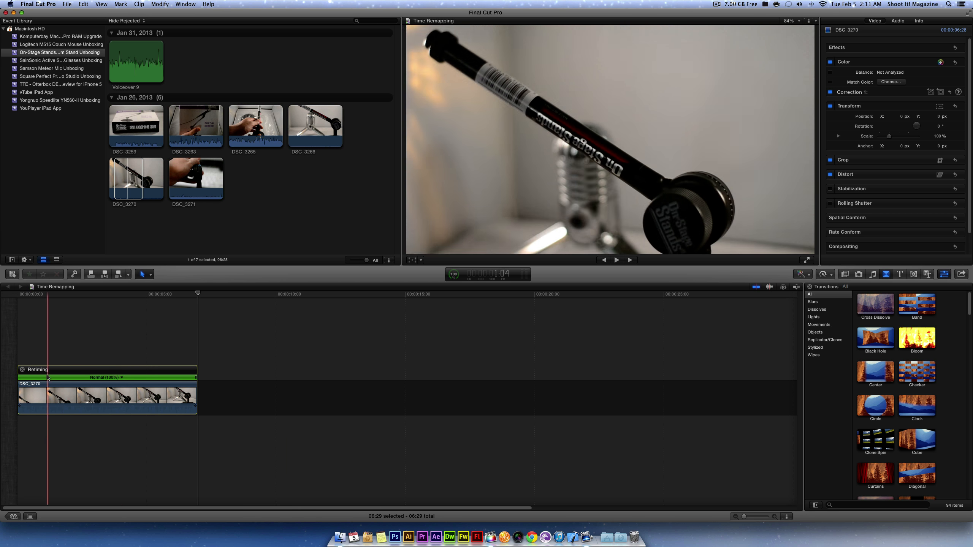
{"action": "left_click", "coordinate": [21, 370]}
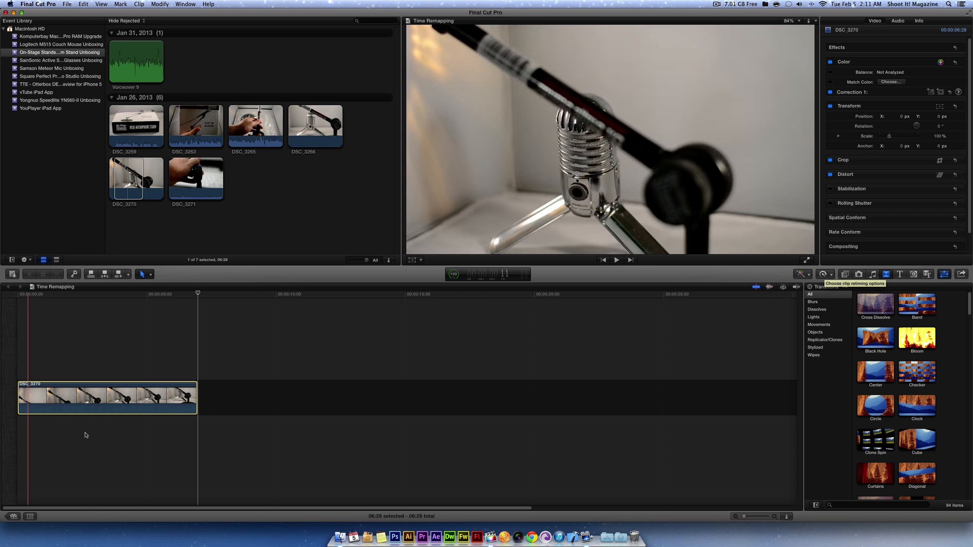
{"action": "left_click", "coordinate": [838, 283]}
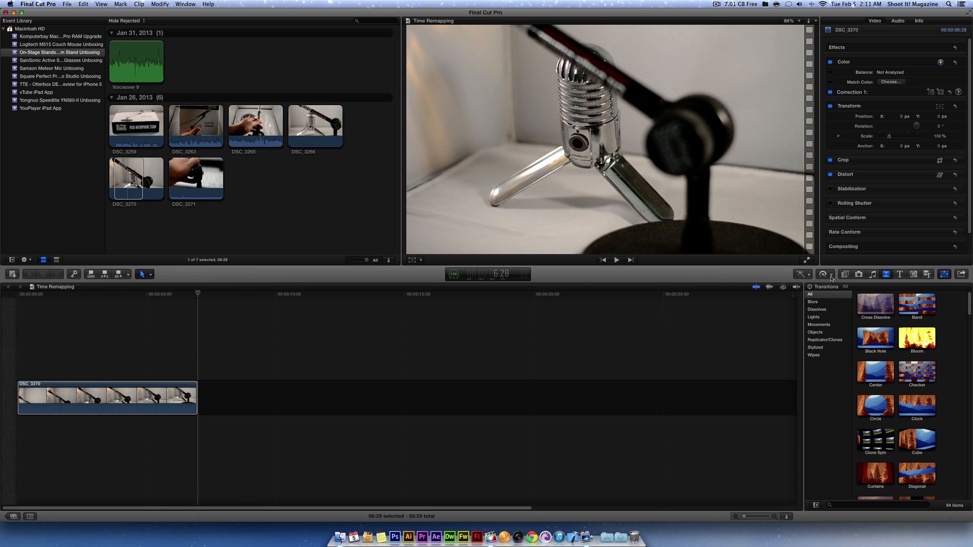
{"action": "left_click", "coordinate": [831, 276]}
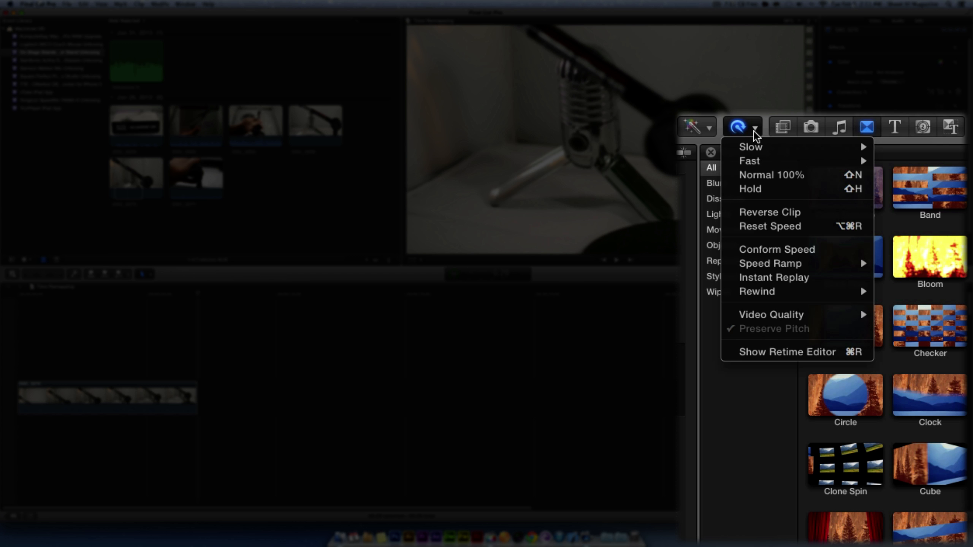
{"action": "left_click", "coordinate": [750, 212]}
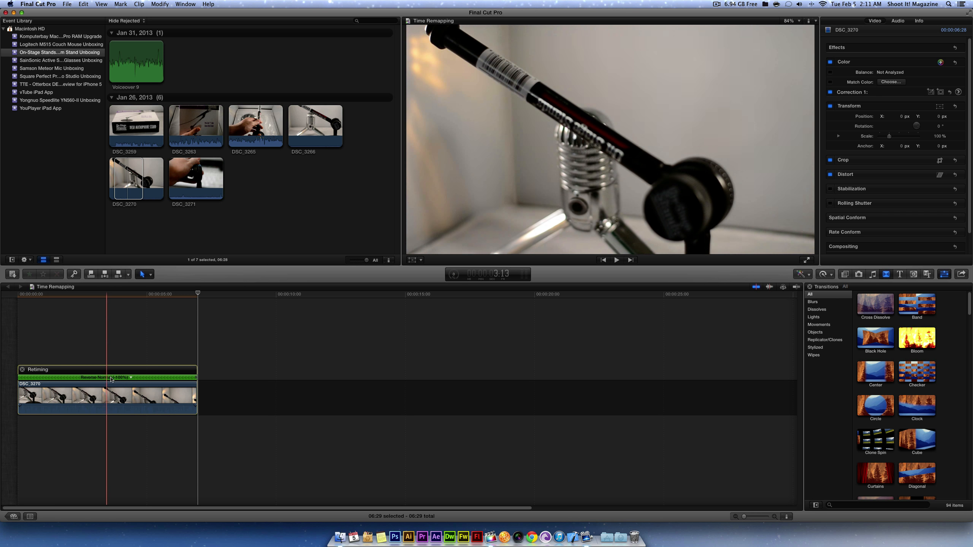
Step: Try shortening the reversed clip's retiming bar, restore it to normal reverse speed and play it from the start
{"action": "left_click_drag", "start_coordinate": [197, 379], "coordinate": [68, 378]}
{"action": "key", "text": "shift+n"}
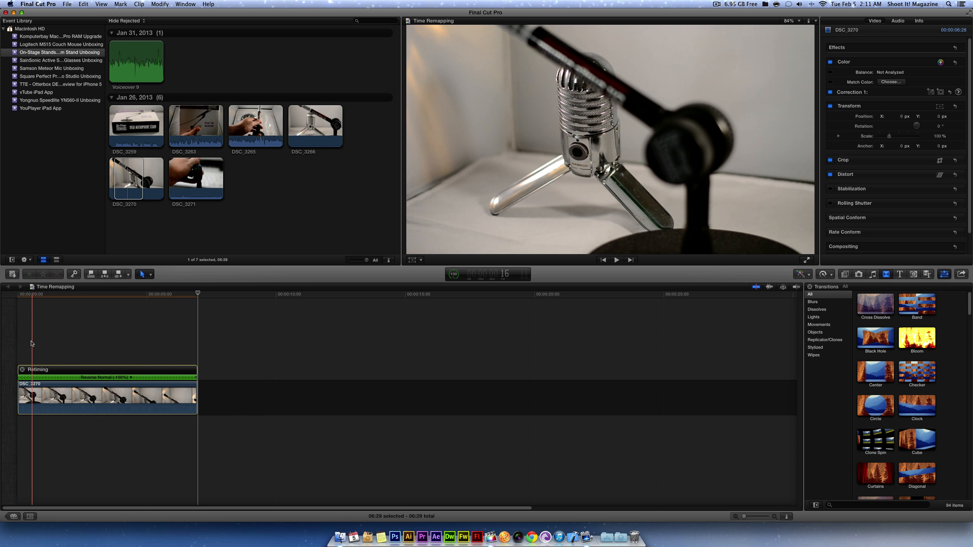
{"action": "left_click", "coordinate": [18, 339]}
{"action": "key", "text": "space"}
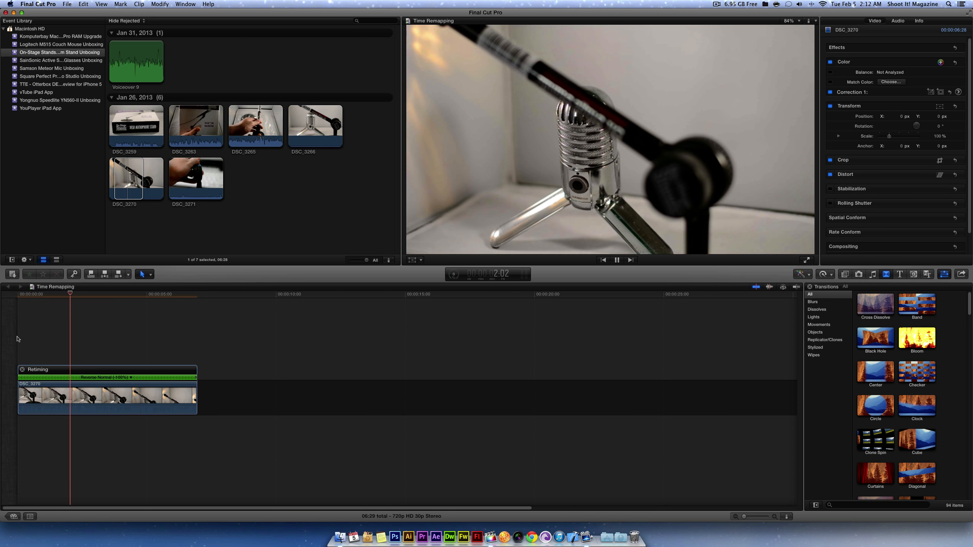
{"action": "key", "text": "space"}
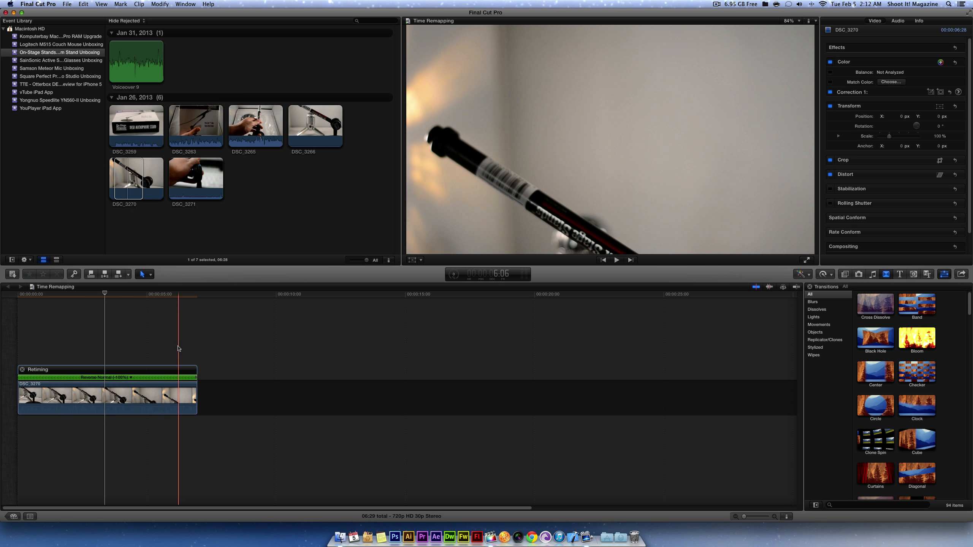
{"action": "key", "text": "space"}
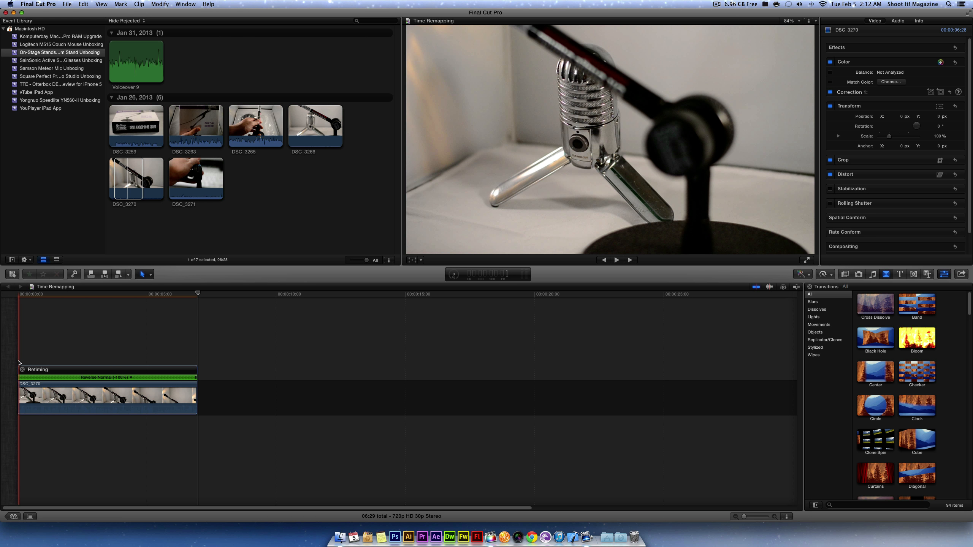
Step: Shorten the reversed clip's retiming bar to a Reverse Fast speed about 3:05 long and play the result
{"action": "left_click", "coordinate": [24, 295]}
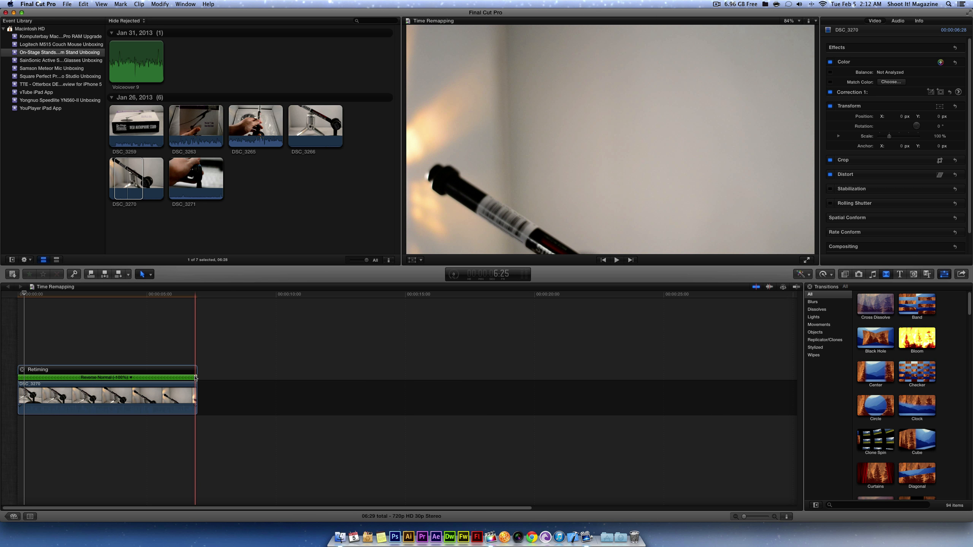
{"action": "left_click_drag", "start_coordinate": [195, 378], "coordinate": [70, 375]}
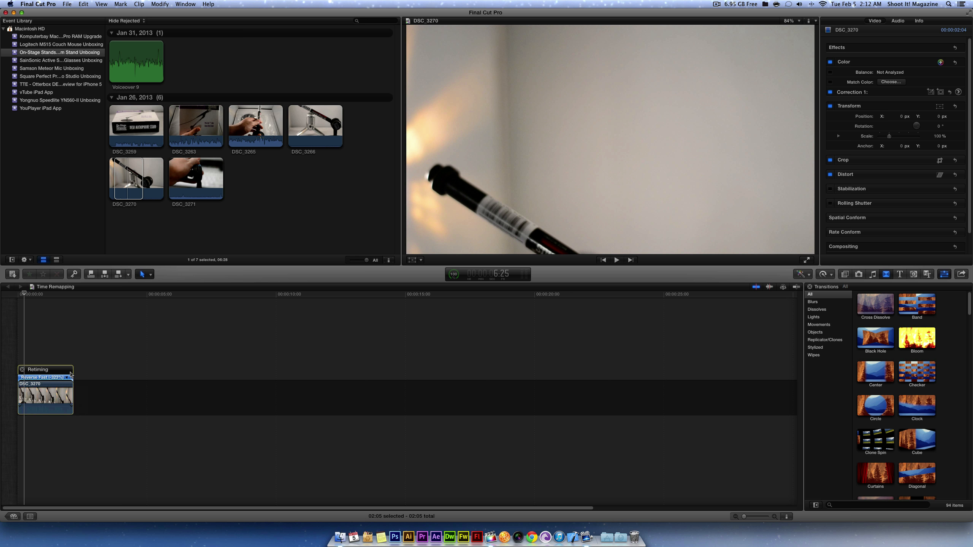
{"action": "left_click_drag", "start_coordinate": [70, 374], "coordinate": [99, 375]}
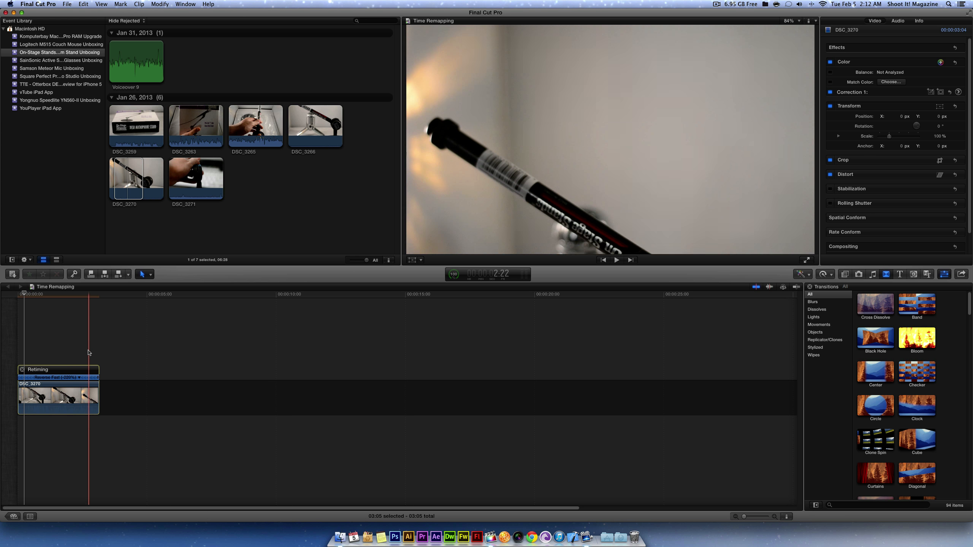
{"action": "left_click", "coordinate": [33, 361]}
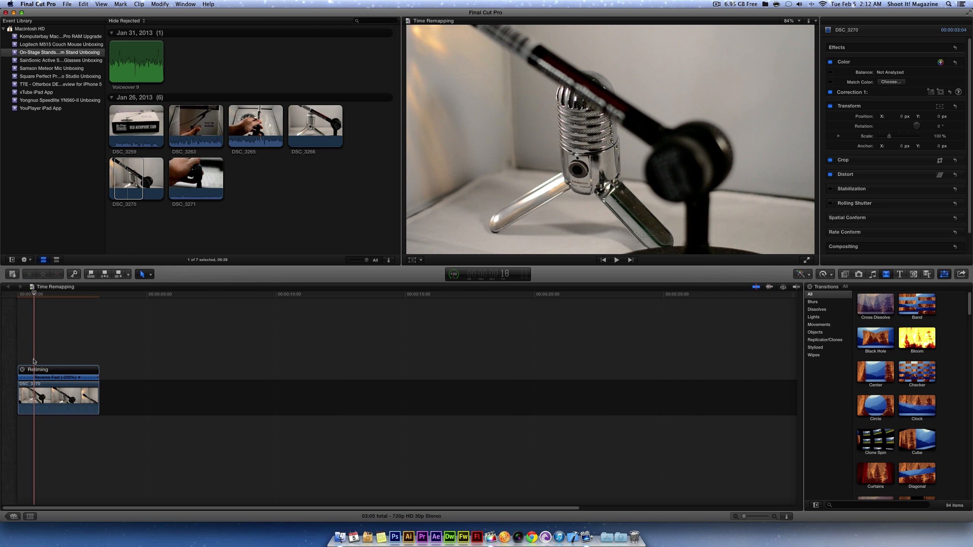
{"action": "key", "text": "space"}
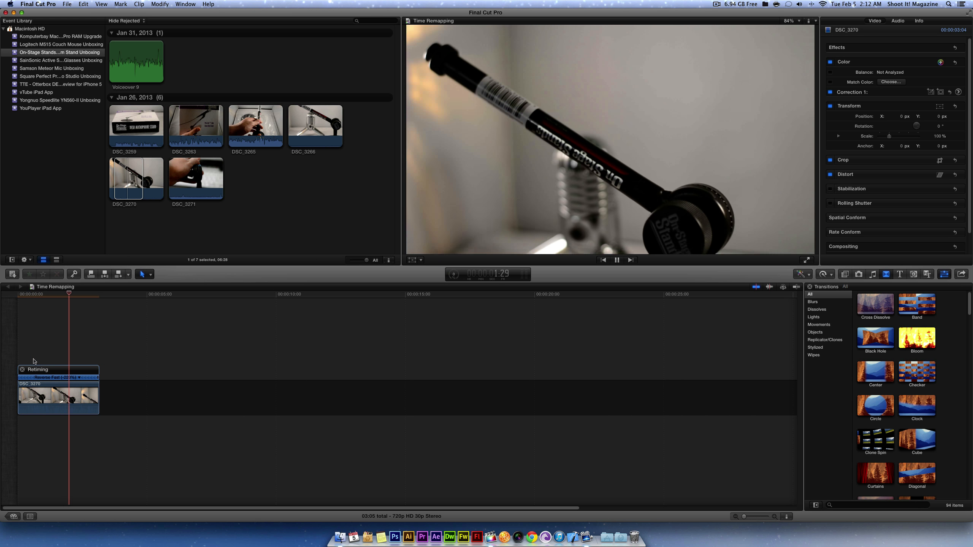